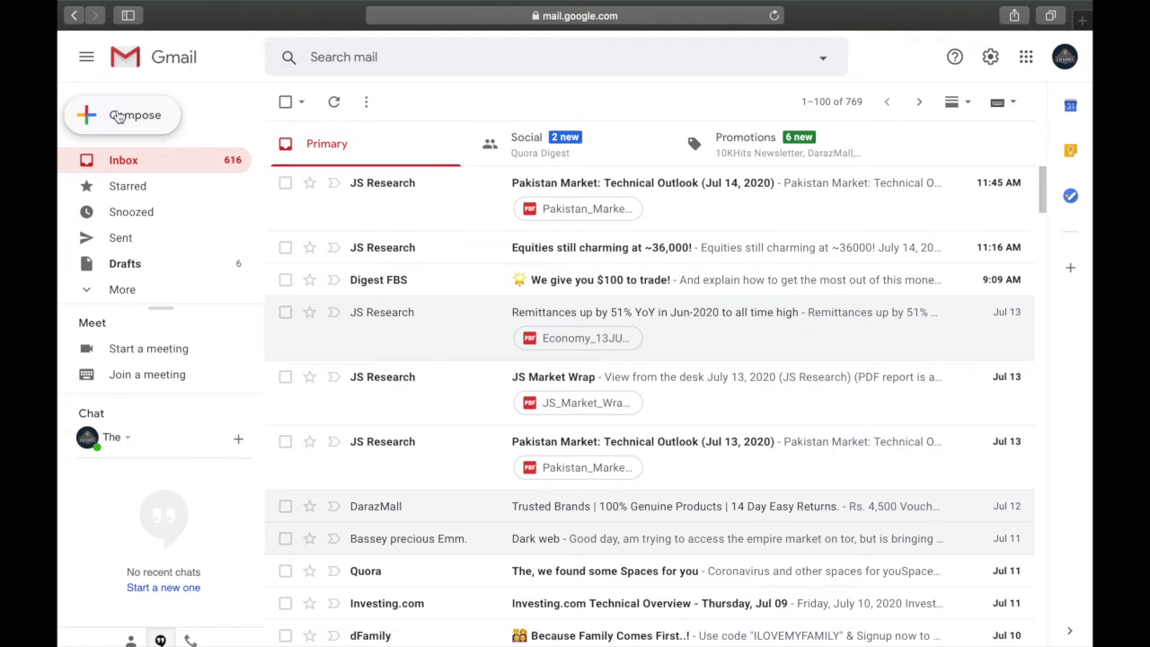
Compose a new draft to the suggested contact with body text 'sanaknbajhaskh a'
click(115, 115)
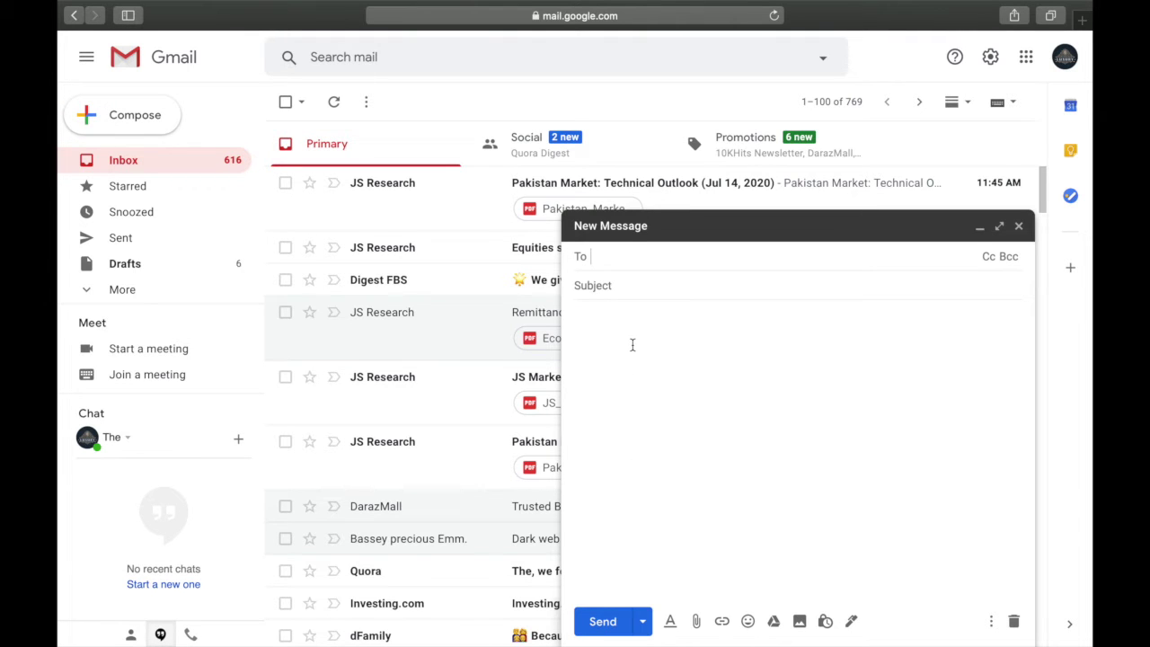
text(ti)
click(693, 286)
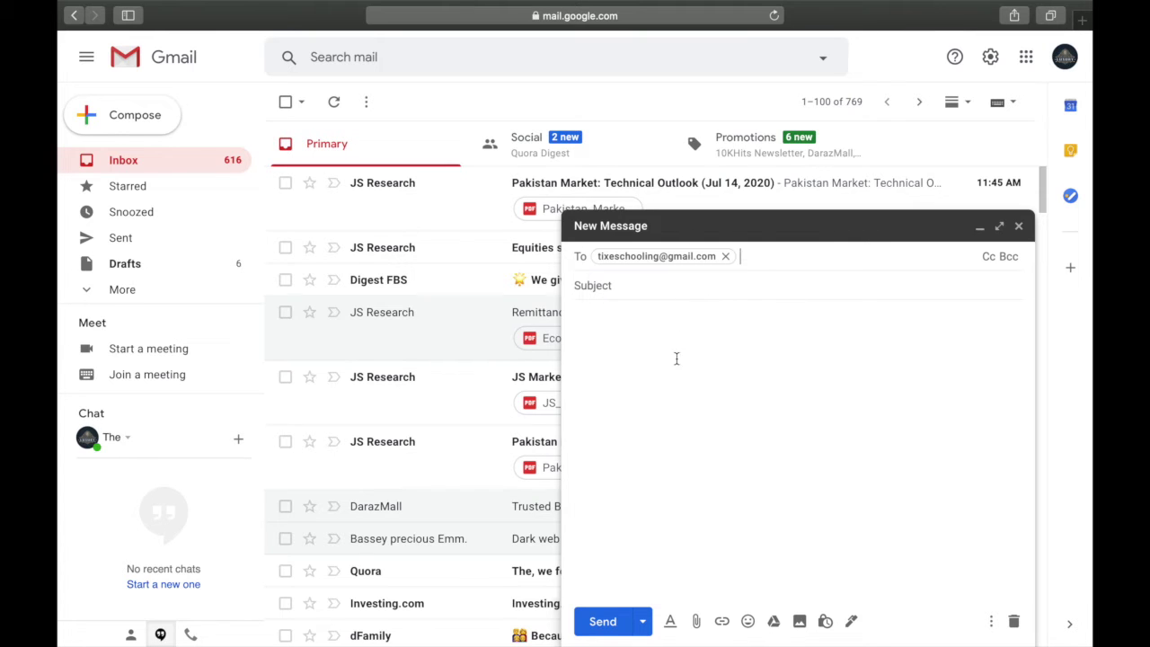
click(666, 310)
text(sanaknbajhaskh a)
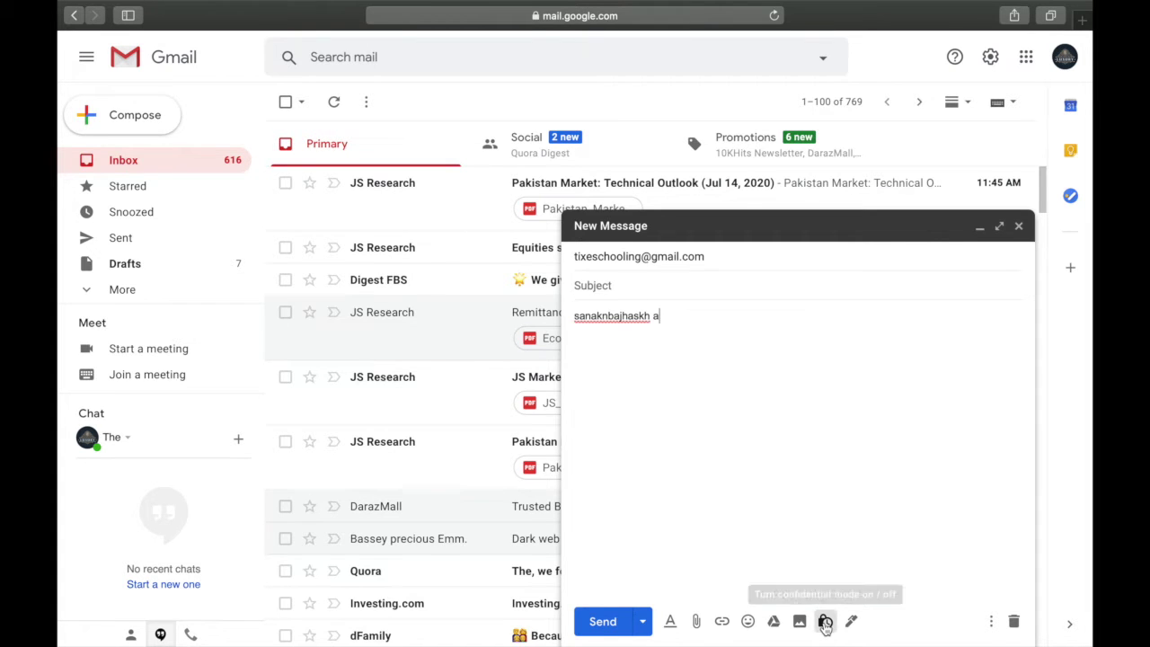
click(824, 623)
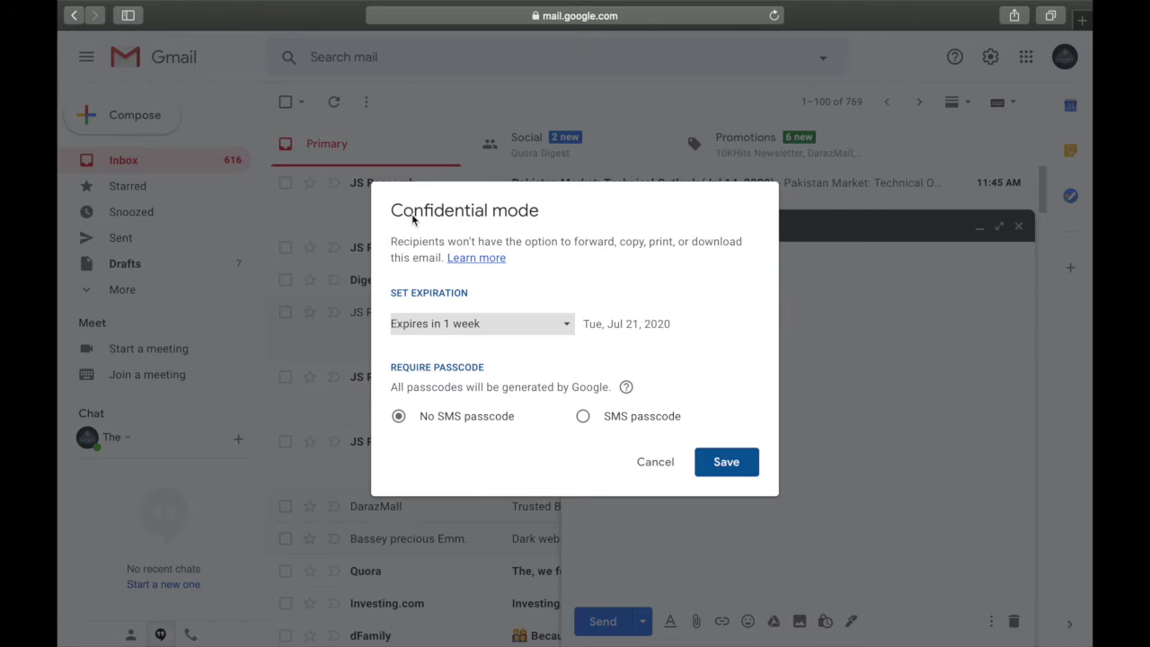
Set confidential mode to expire in 1 month (Thu, Aug 13, 2020) and require an SMS passcode
click(540, 328)
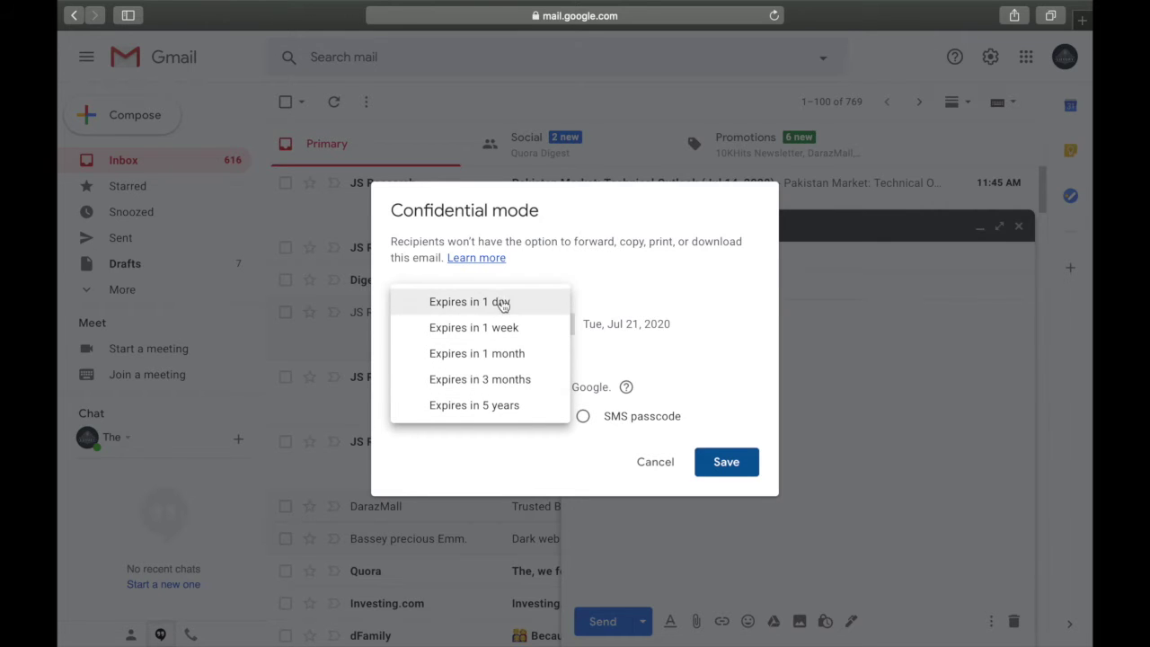
click(519, 353)
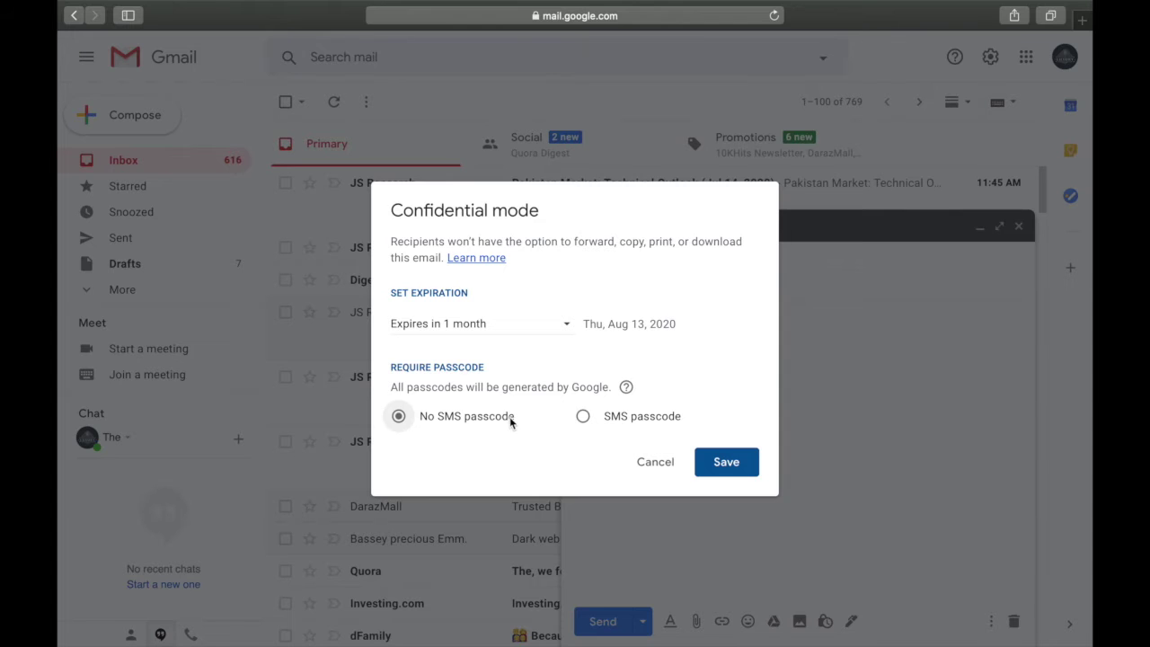
click(600, 418)
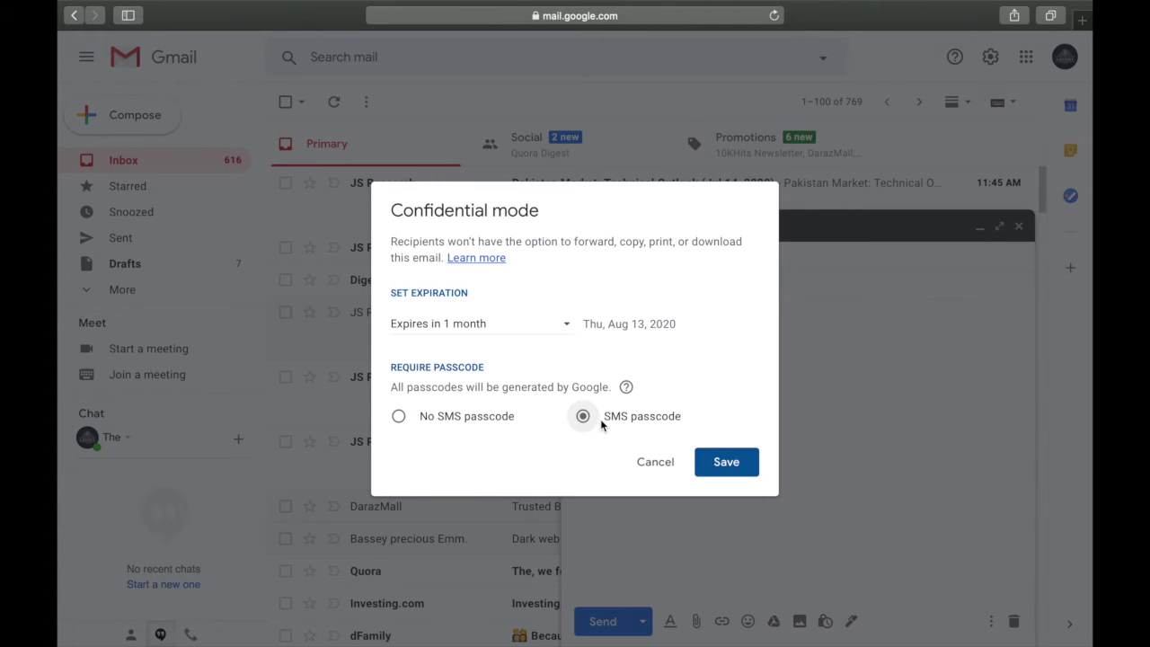
key(F1)
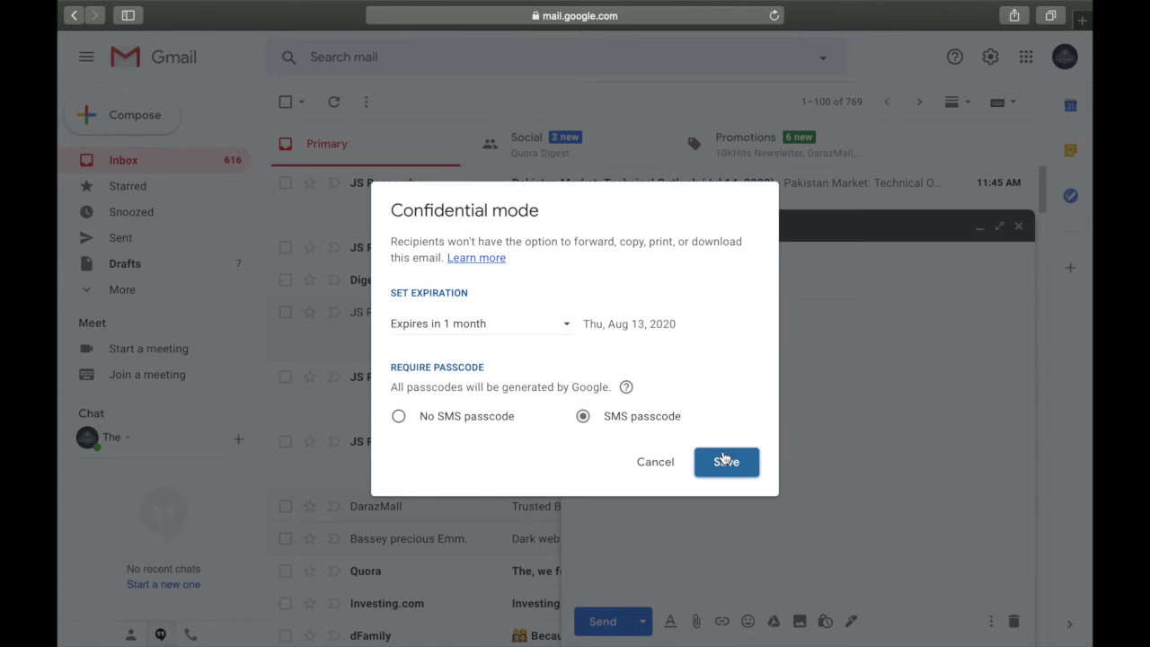
Save the confidential settings, try sending, and dismiss the phone number confirmation
click(724, 460)
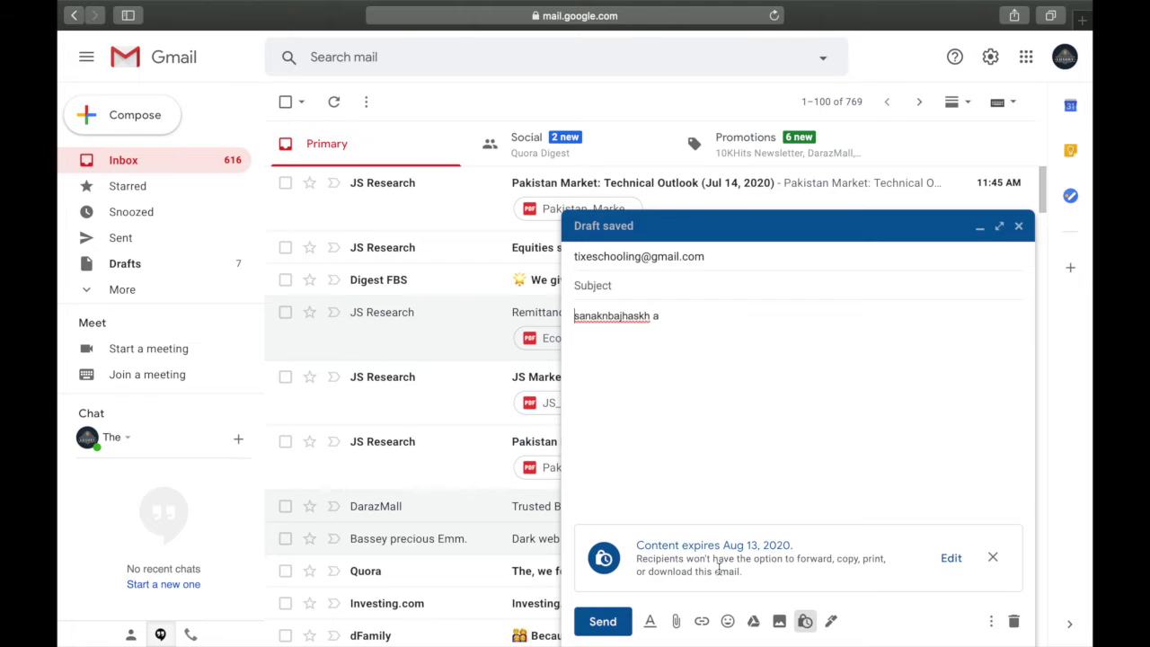
click(605, 620)
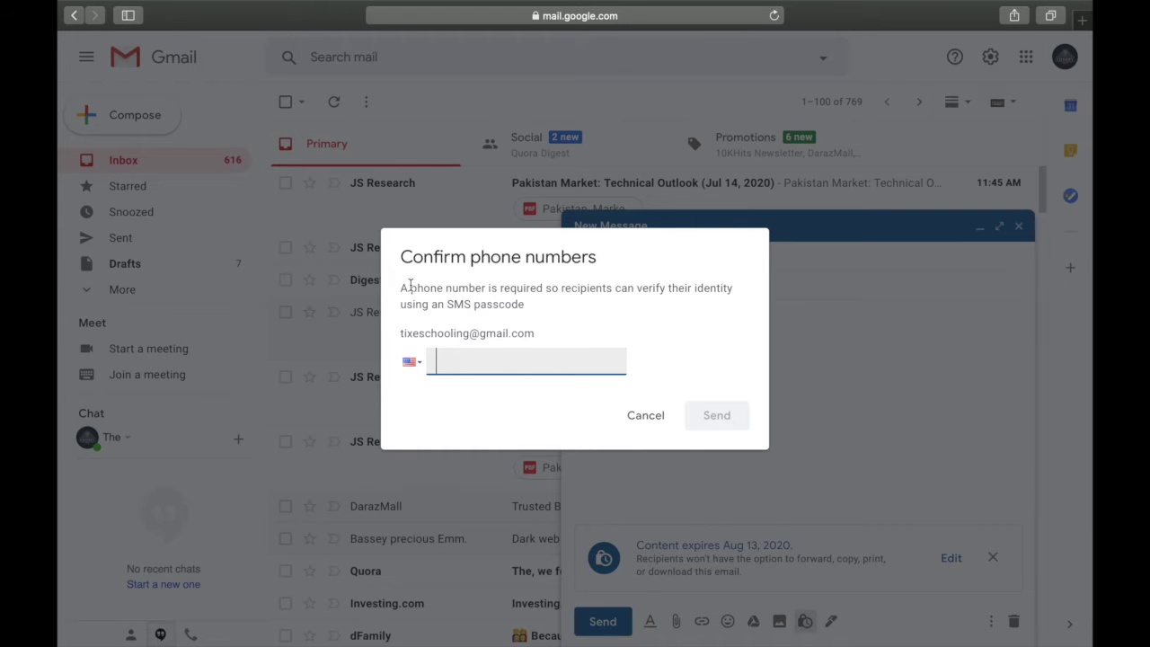
drag(489, 288, 632, 305)
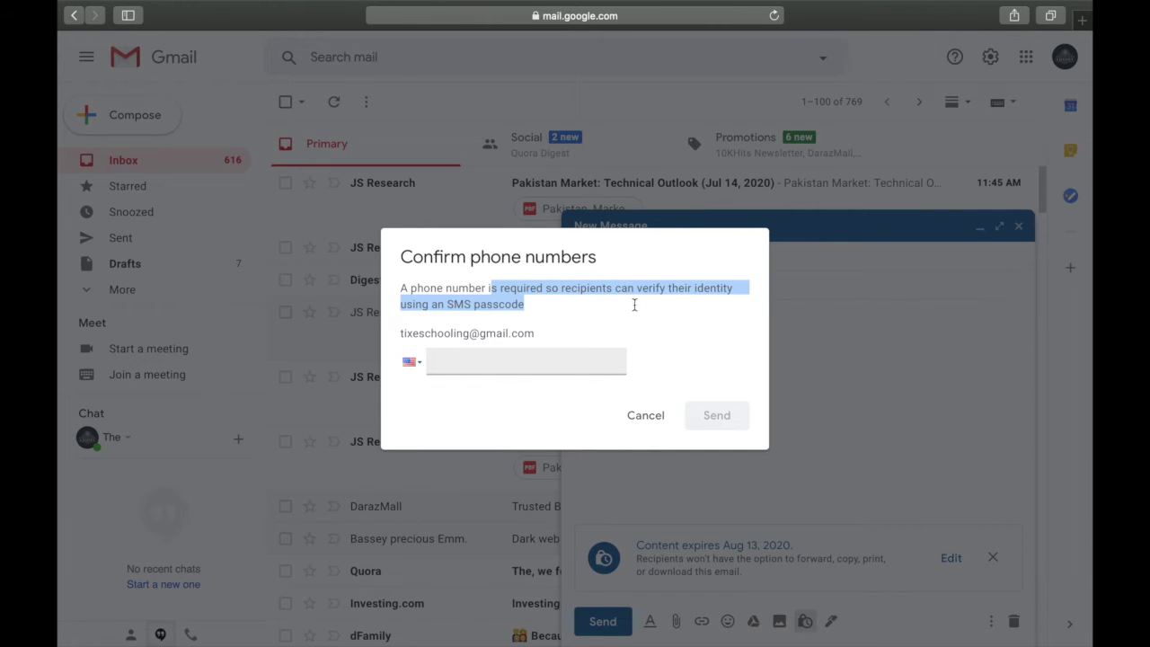
click(521, 316)
click(433, 359)
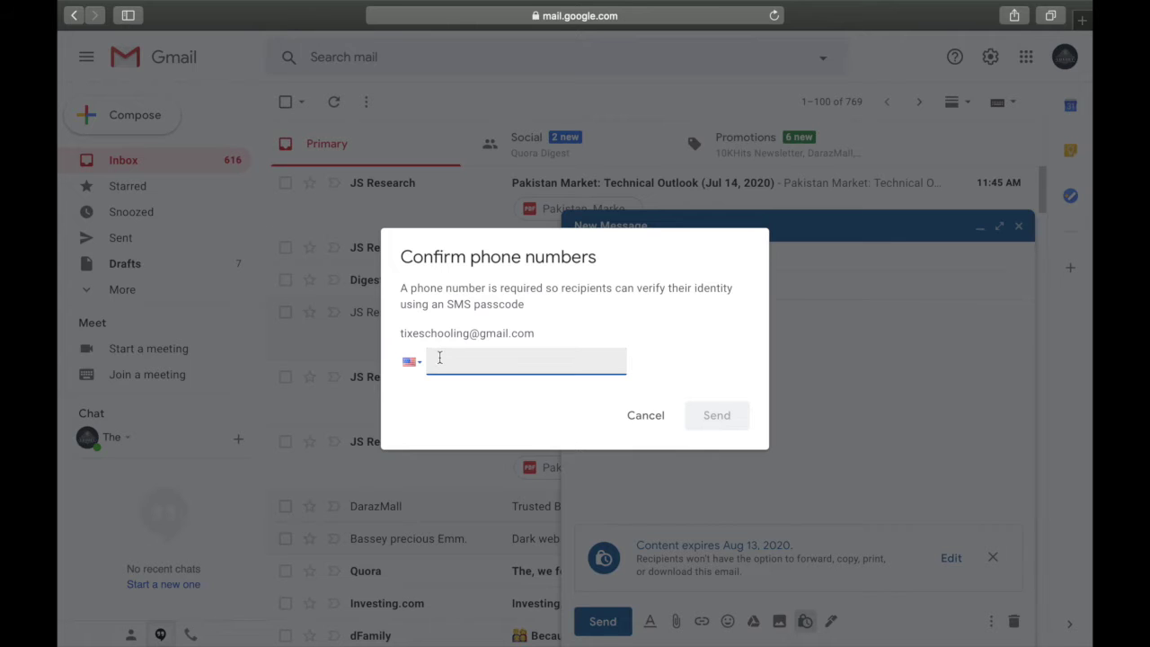
click(636, 434)
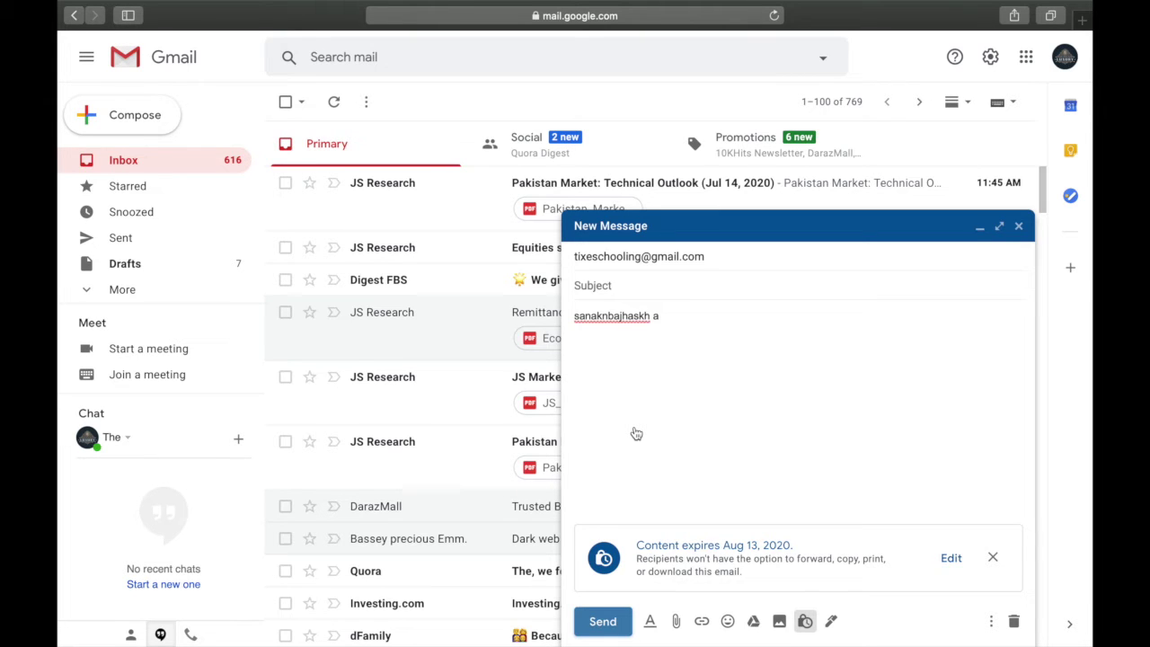
Retry sending, cancel the phone confirmation again, and close the draft unsent
drag(751, 558, 851, 569)
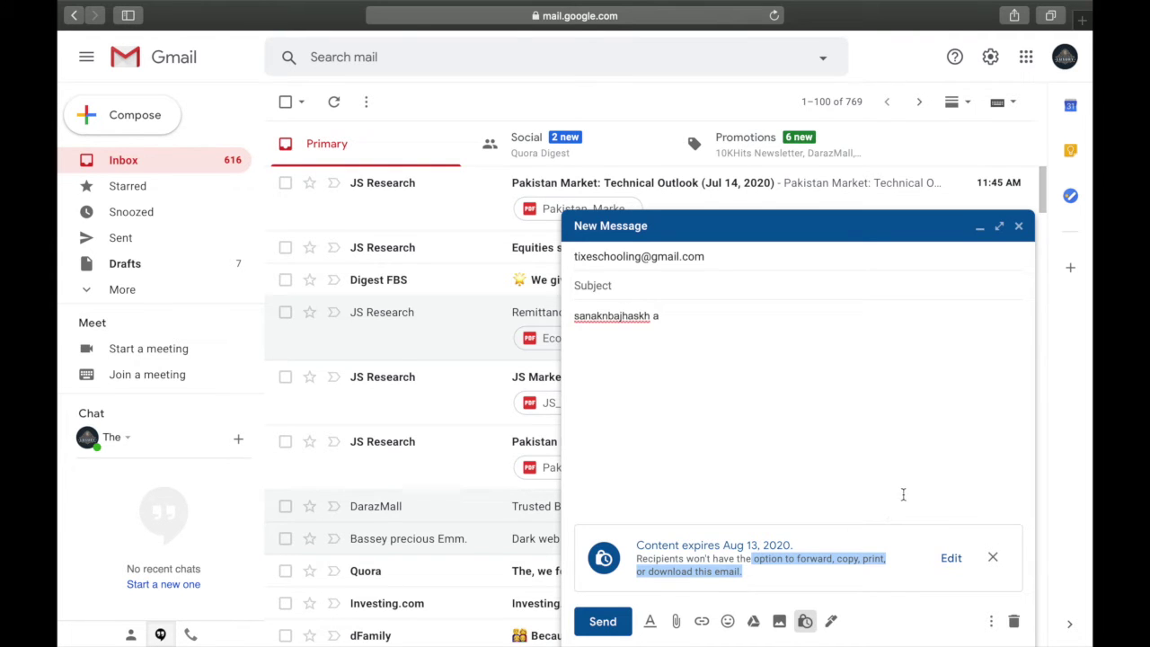
click(620, 622)
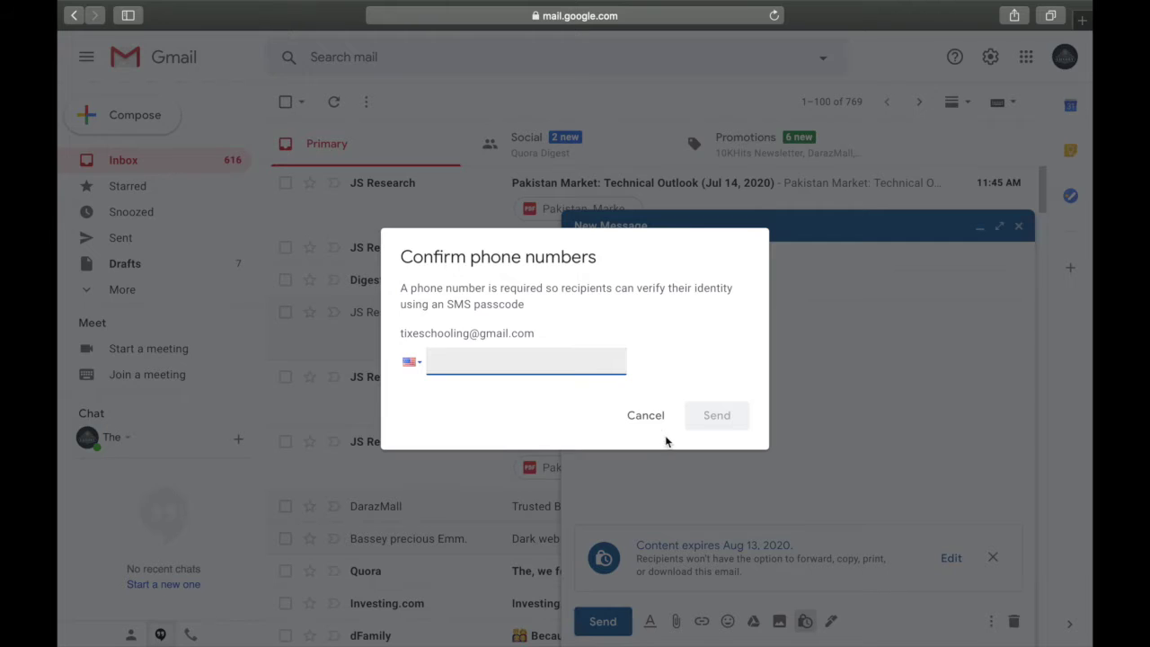
click(645, 413)
click(1019, 226)
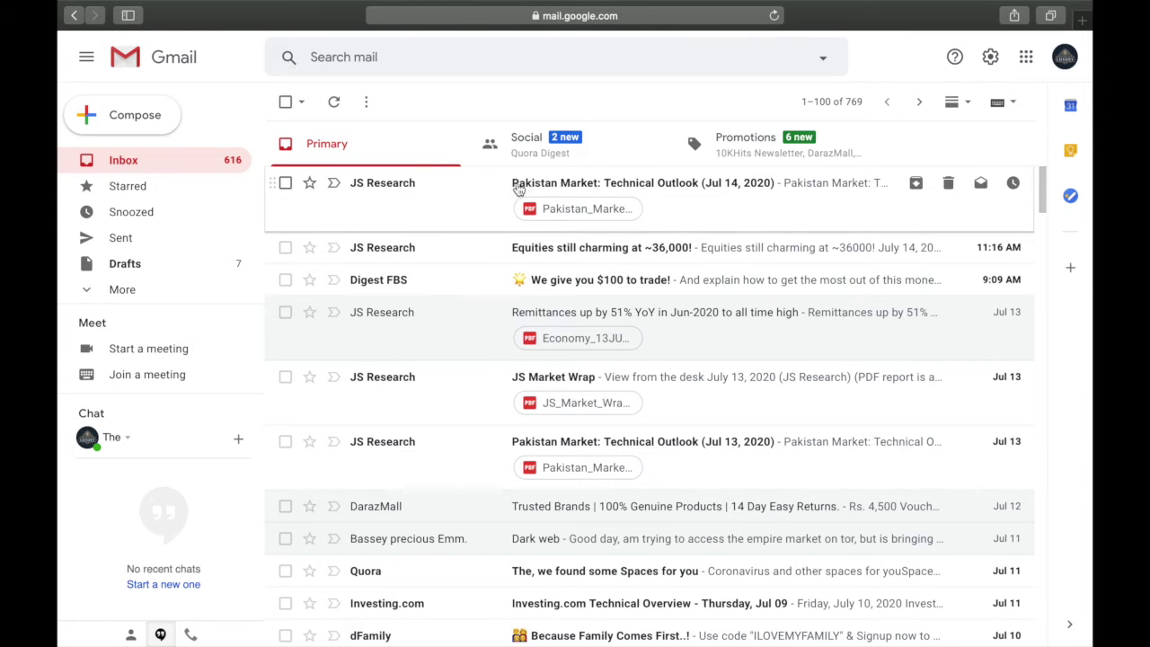
Start a second draft to the suggested contact with body text ',jskbkbafo'
click(168, 122)
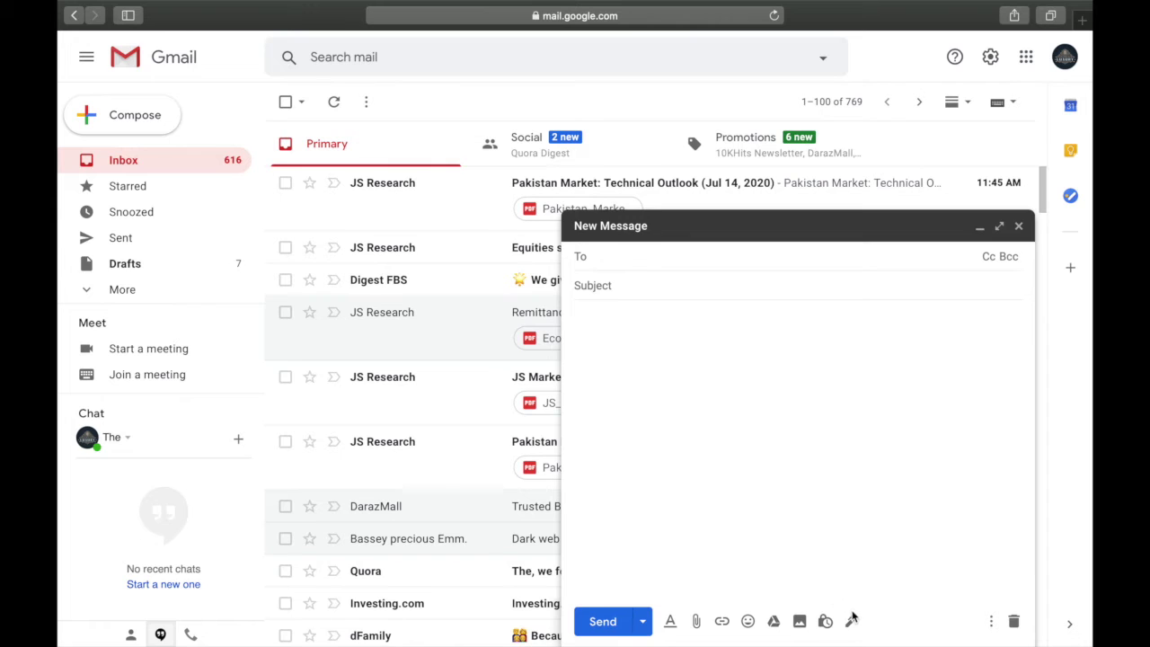
click(810, 498)
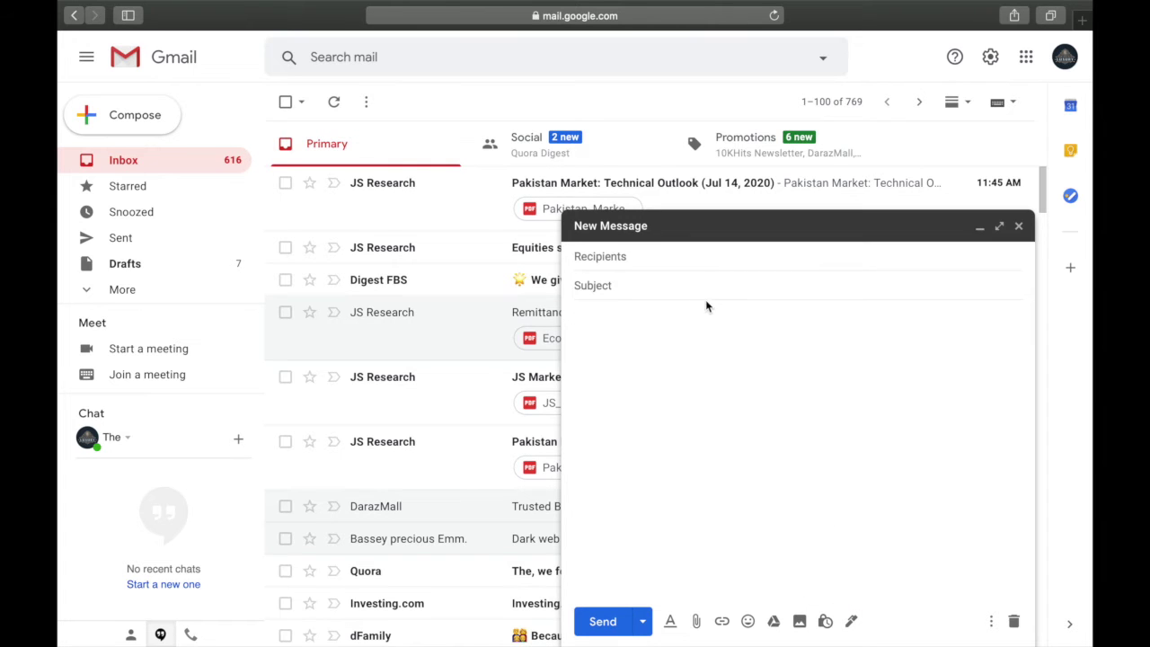
click(710, 255)
text(t)
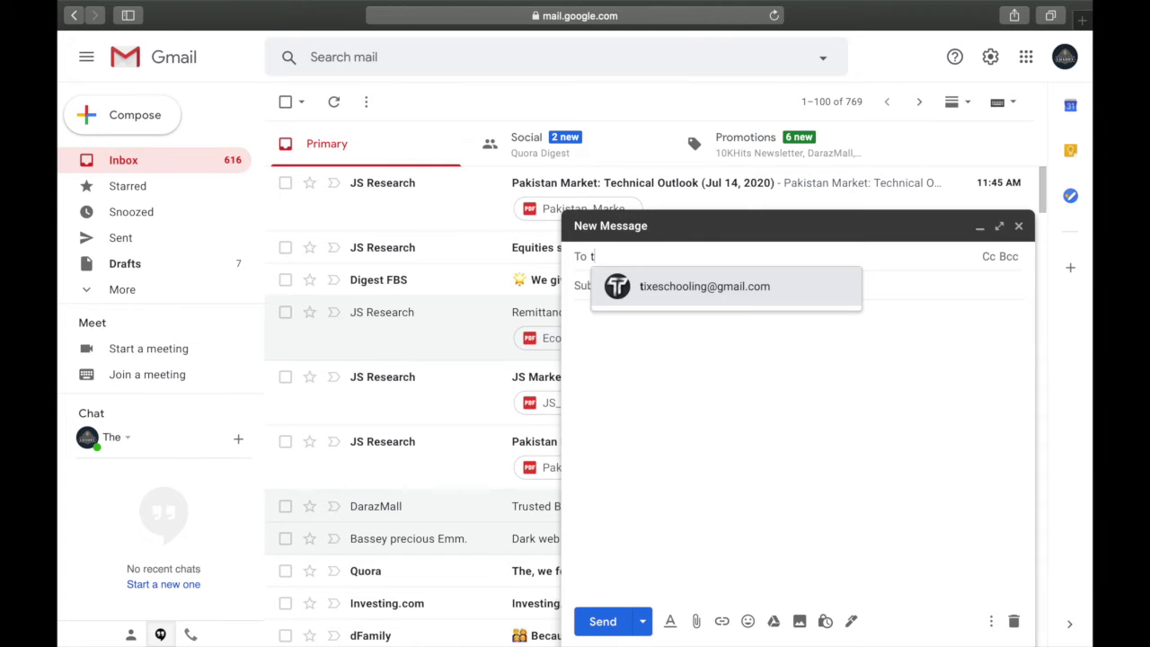
key(Return)
click(661, 327)
text(,jskbkbafo)
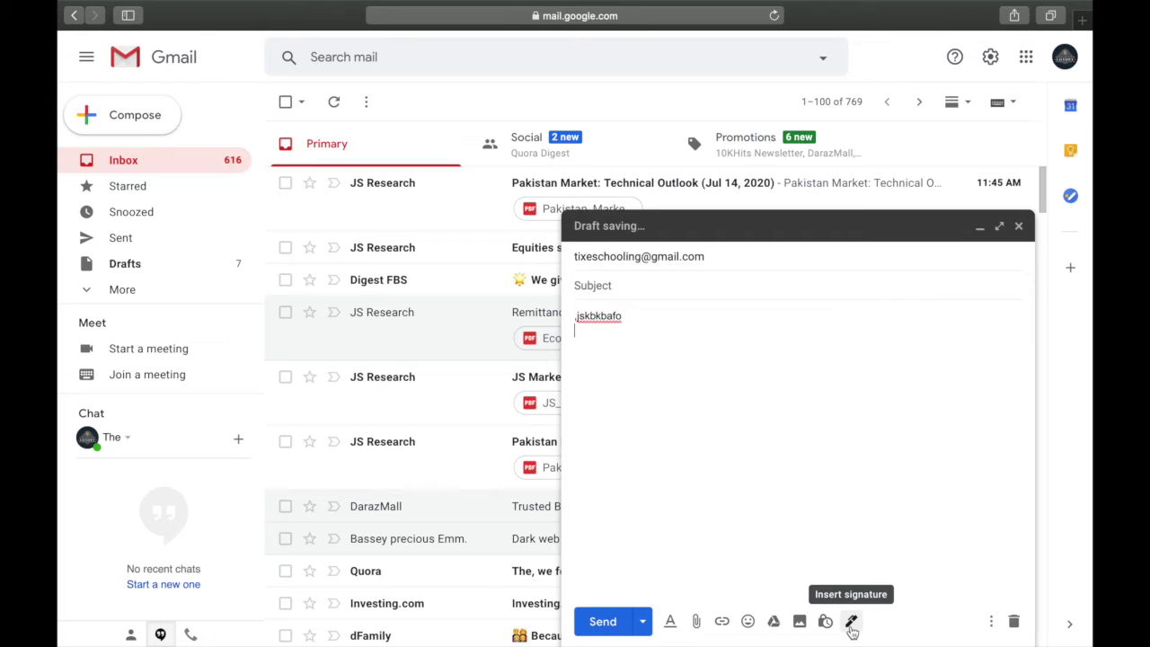
click(851, 622)
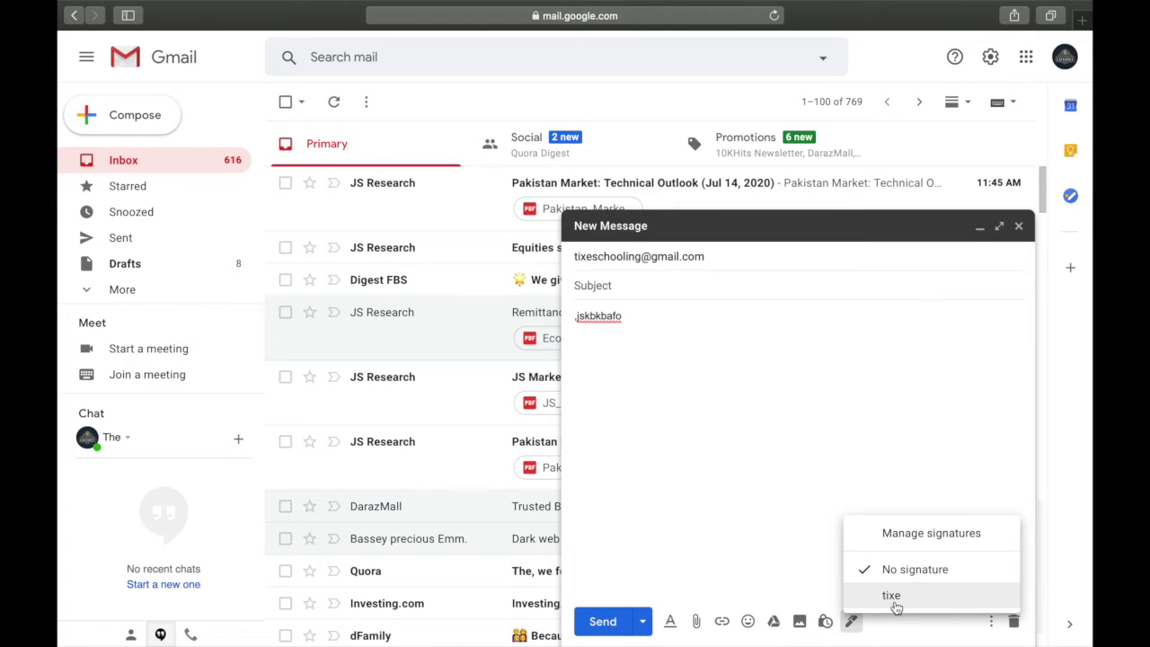
Insert the 'tixe' signature (TixeSchooling Tech Hub) into the draft
click(895, 608)
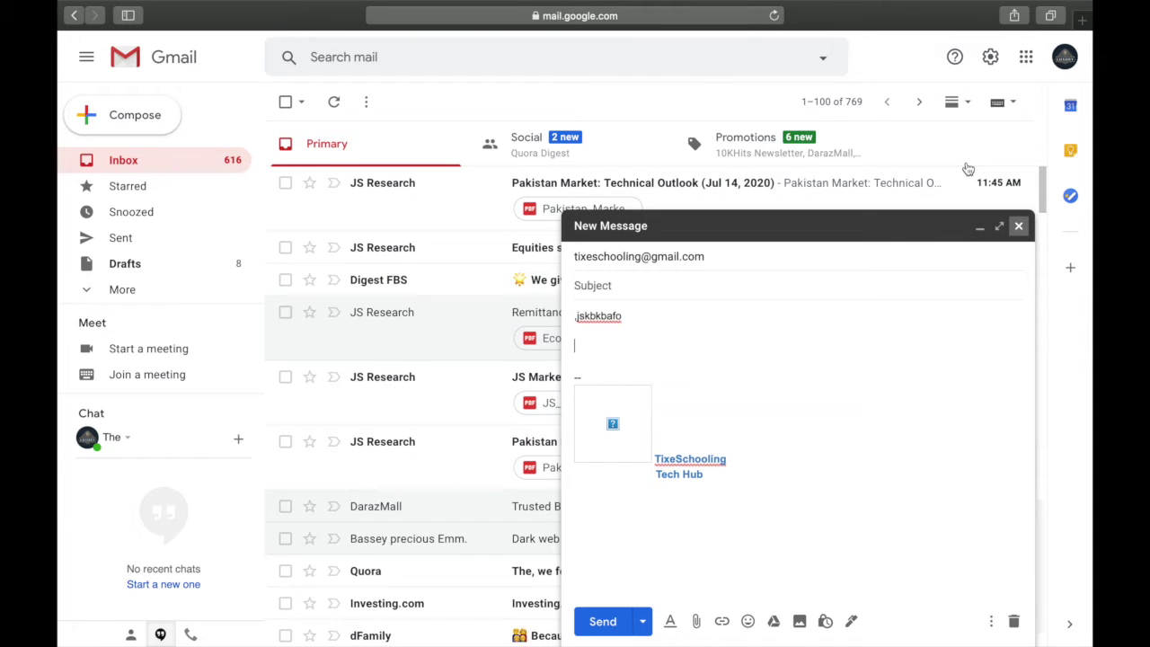
Close the draft and open the full Gmail Settings page
key(Escape)
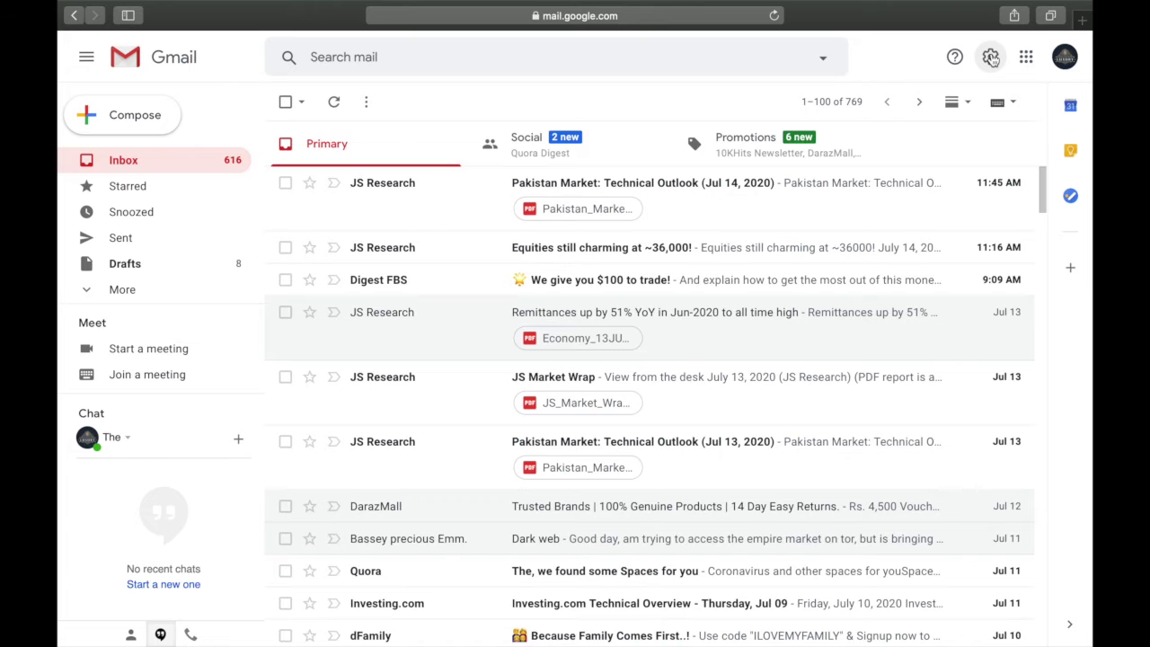
click(991, 58)
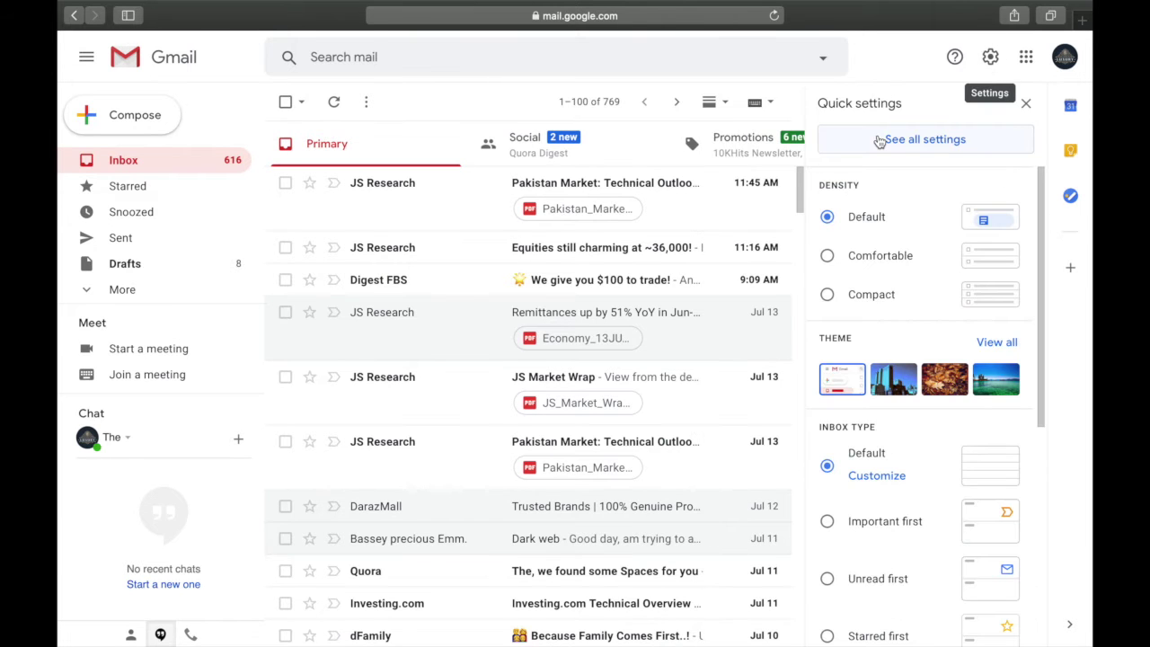
click(879, 141)
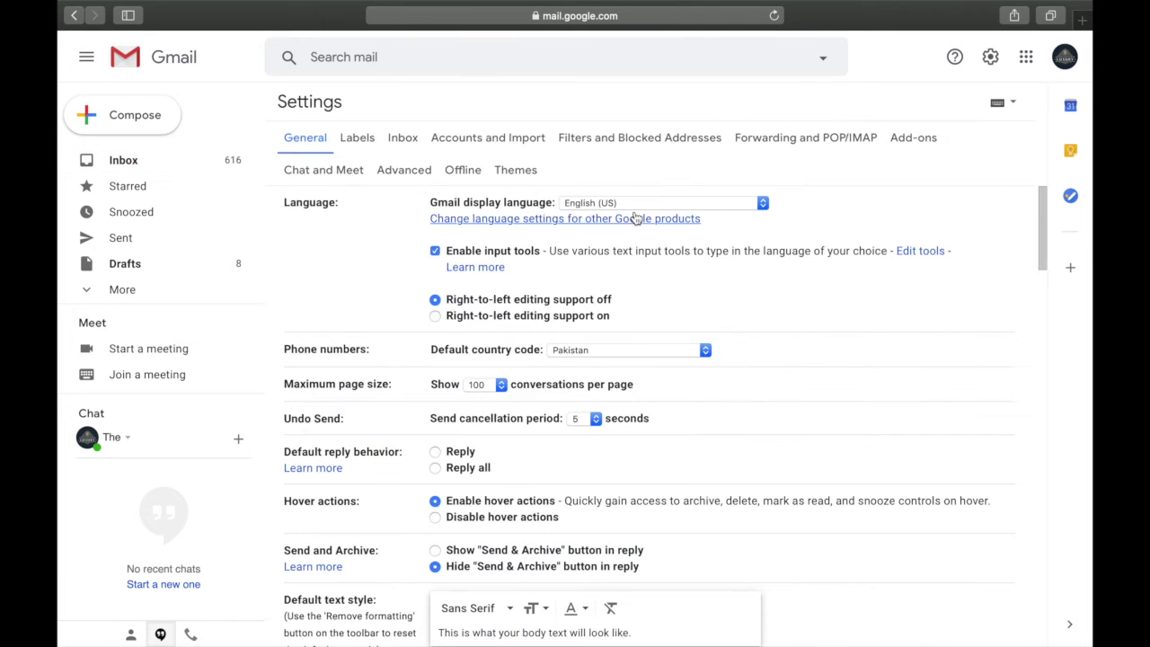
Create a new empty signature named 'salad'
scroll(637, 222, down, 15)
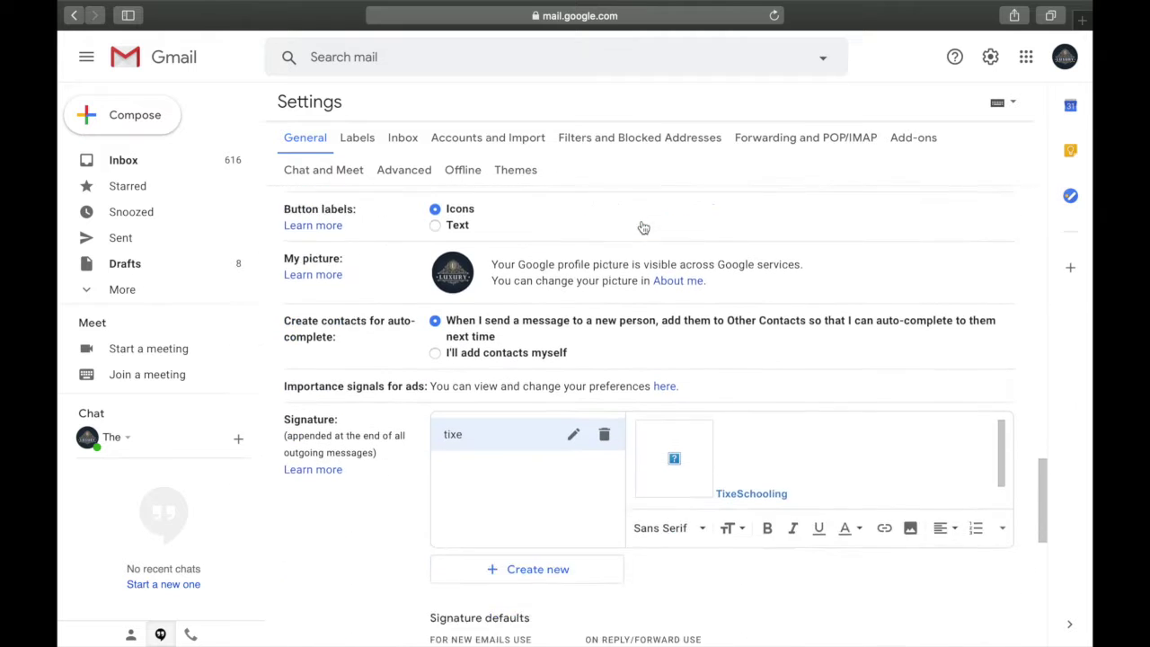
scroll(629, 242, down, 5)
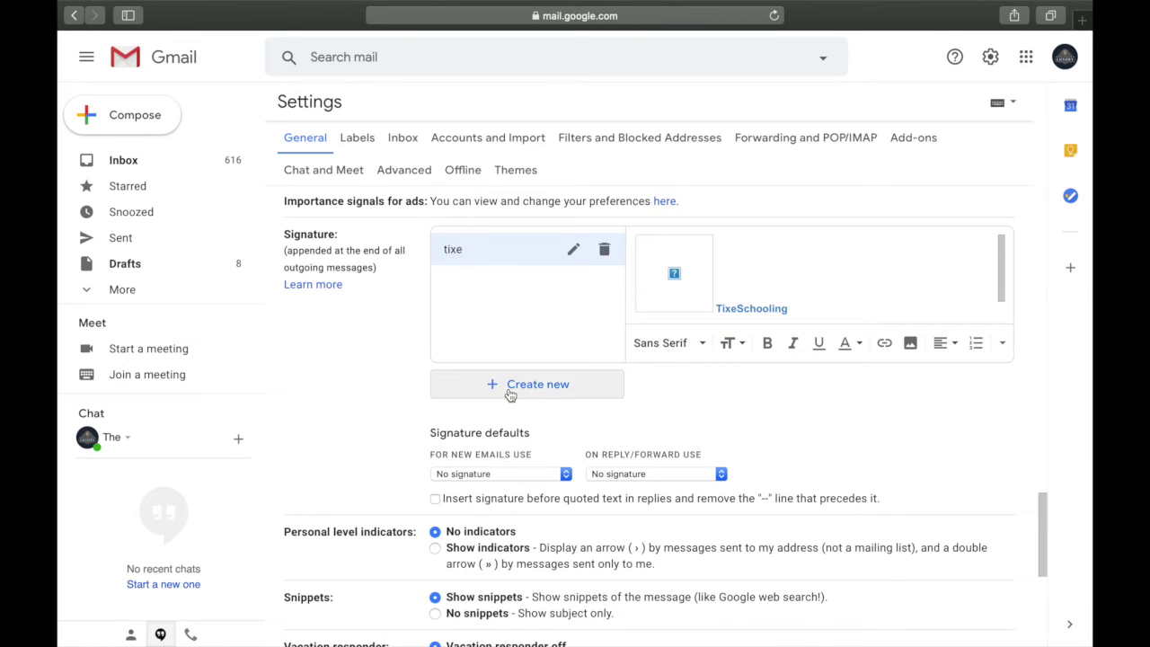
click(558, 393)
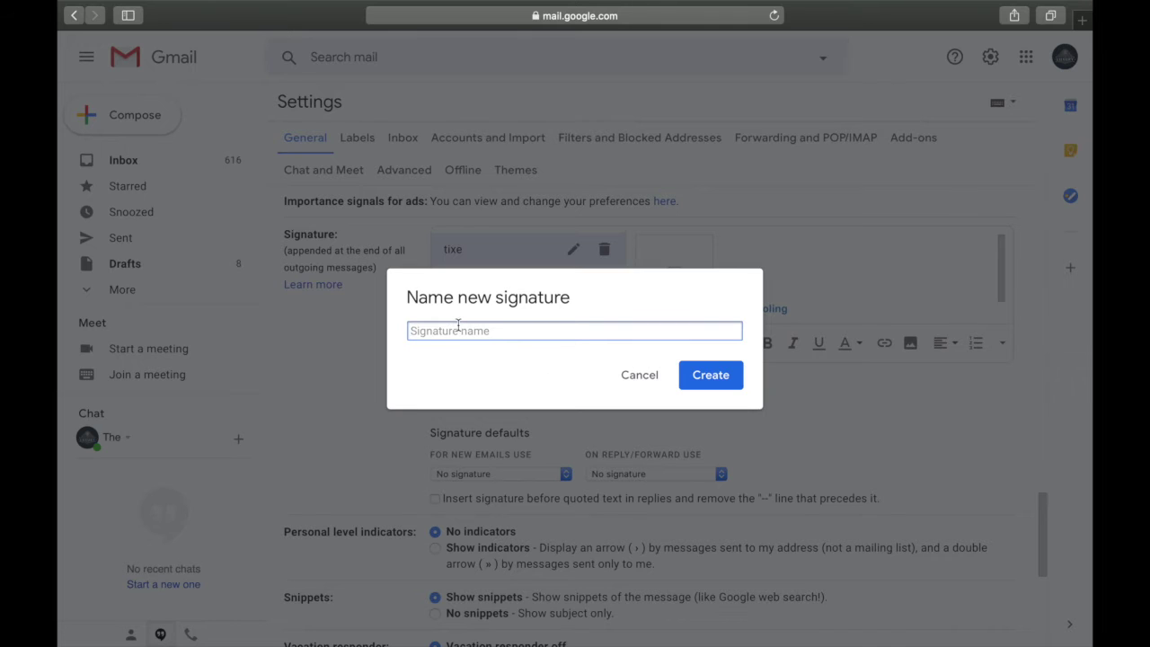
text(salad)
click(701, 378)
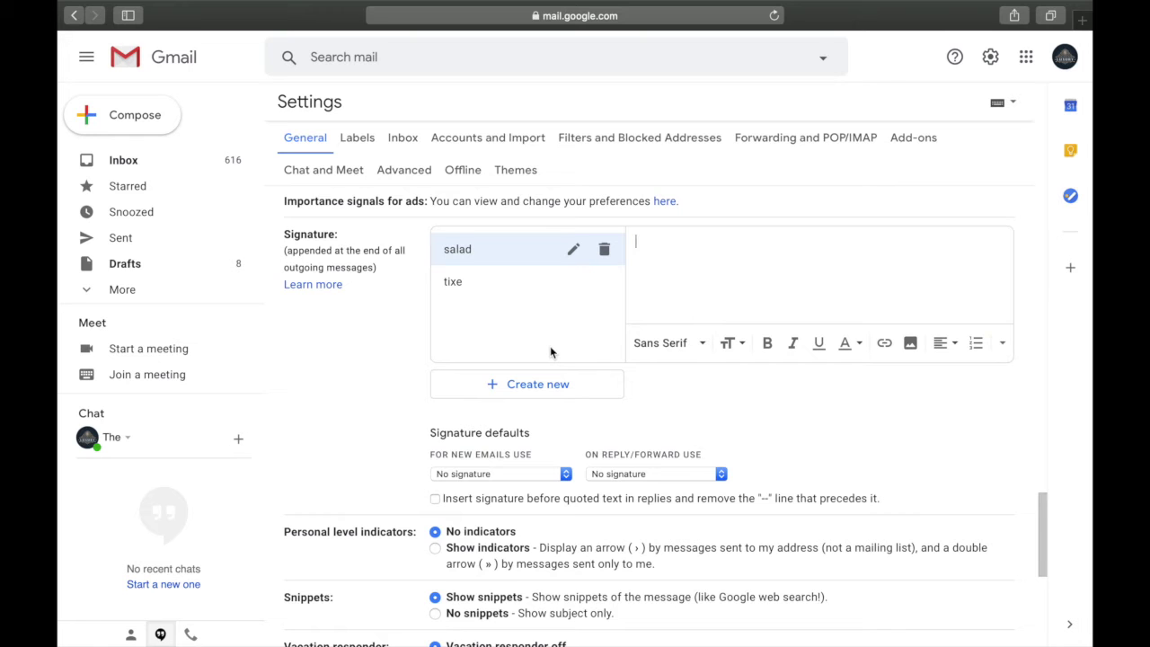
Open the Maximum page size dropdown listing 10 to 100 conversations, with 100 selected
scroll(551, 351, up, 1)
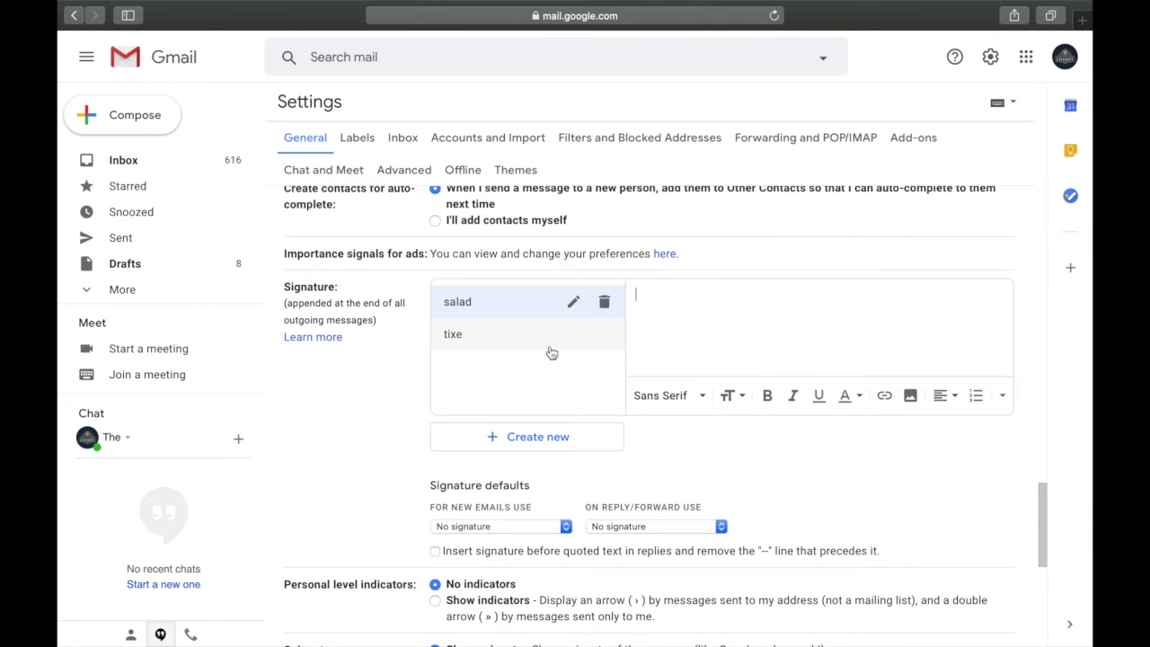
scroll(552, 353, up, 10)
scroll(551, 353, up, 10)
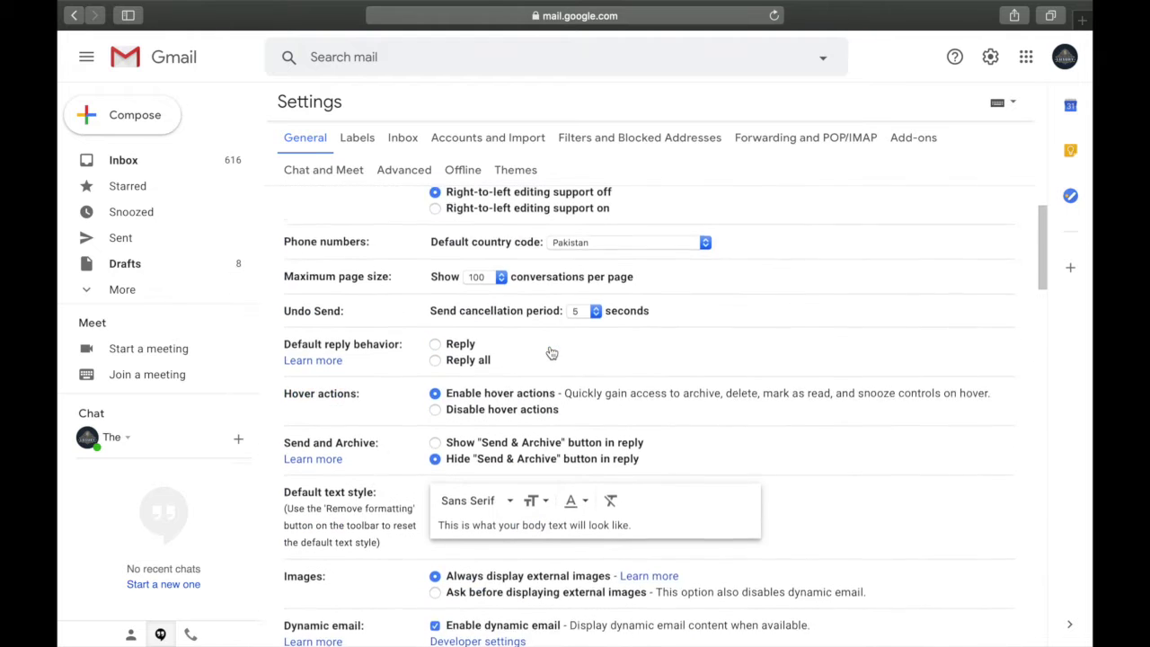
scroll(549, 346, down, 1)
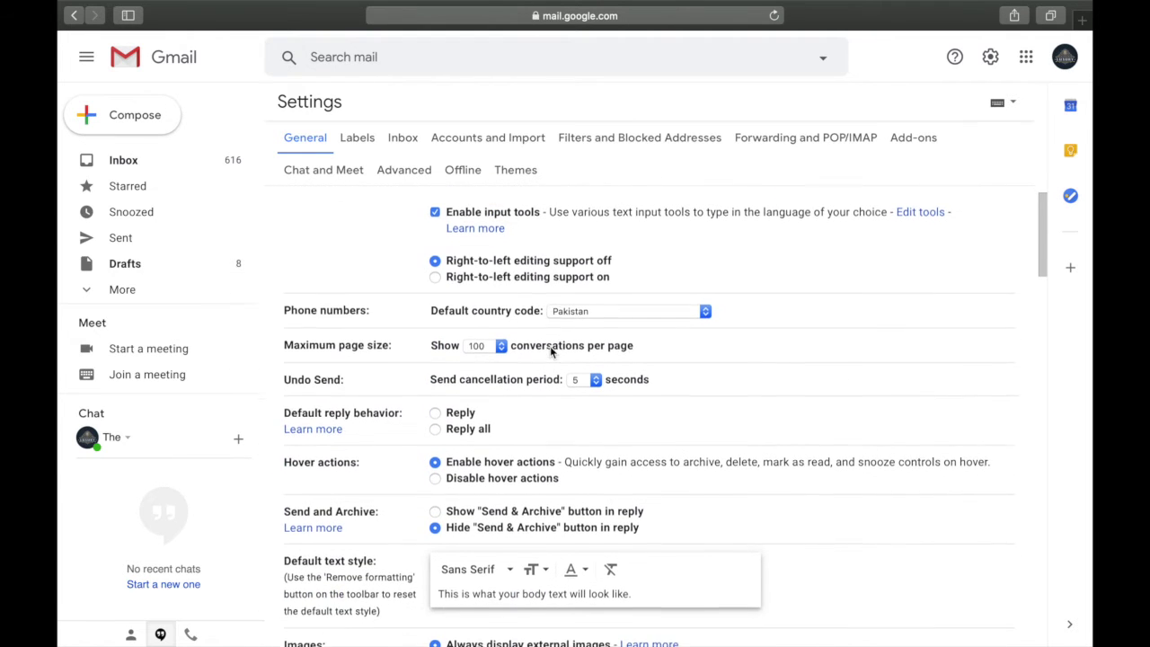
click(476, 341)
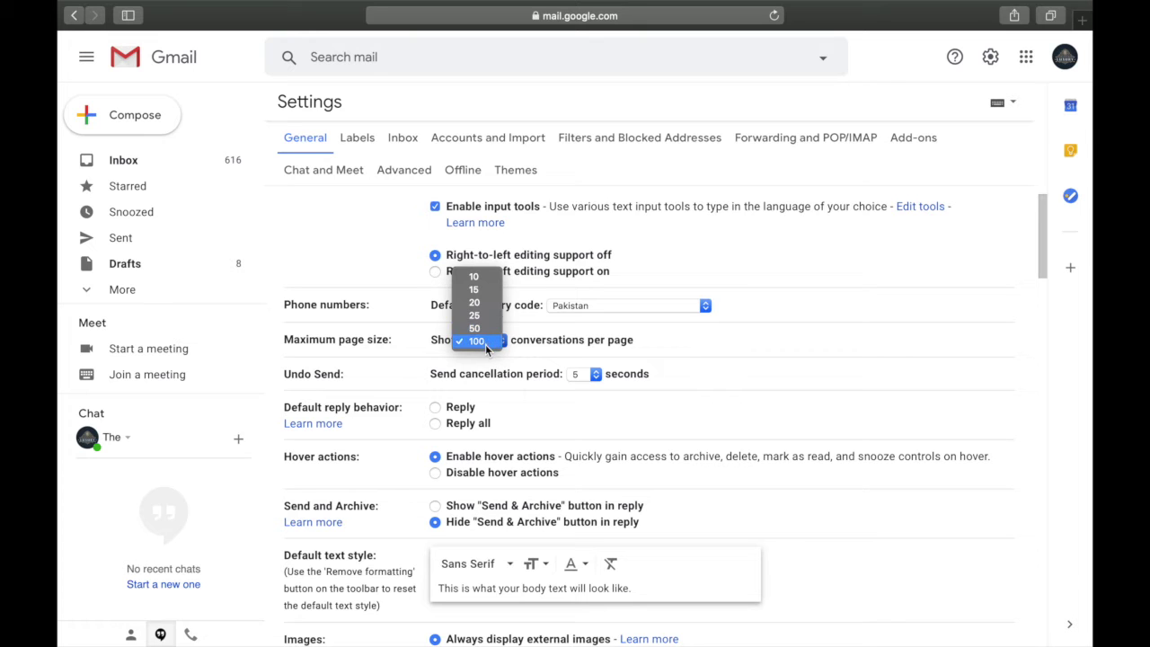
click(485, 342)
scroll(485, 343, down, 3)
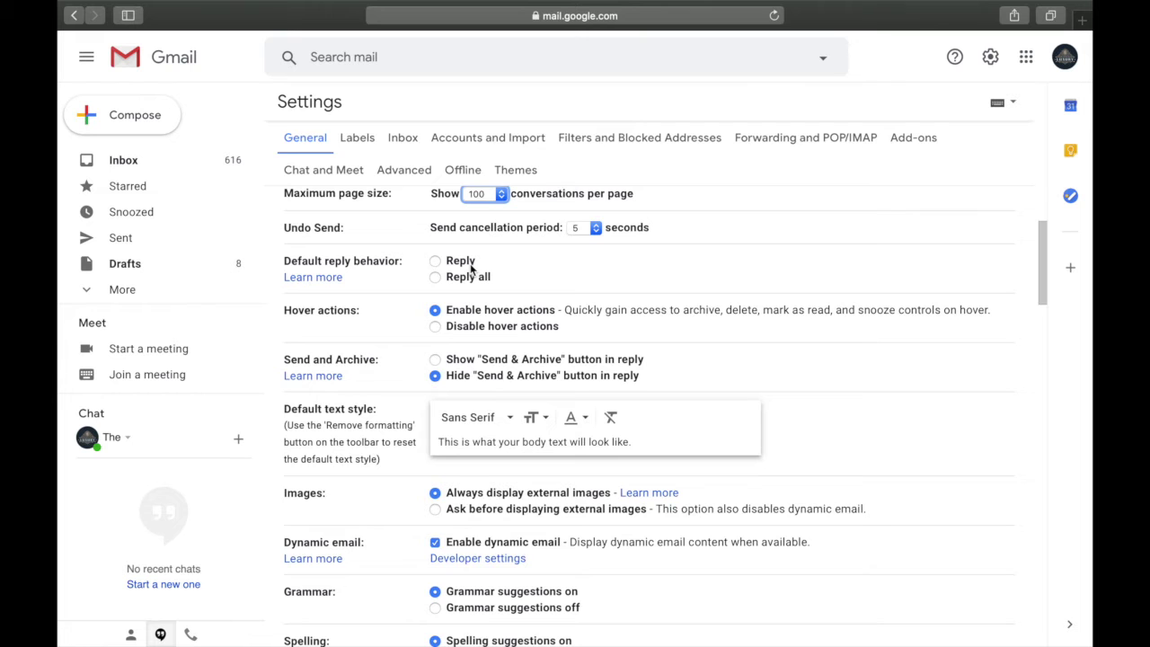
scroll(471, 266, up, 2)
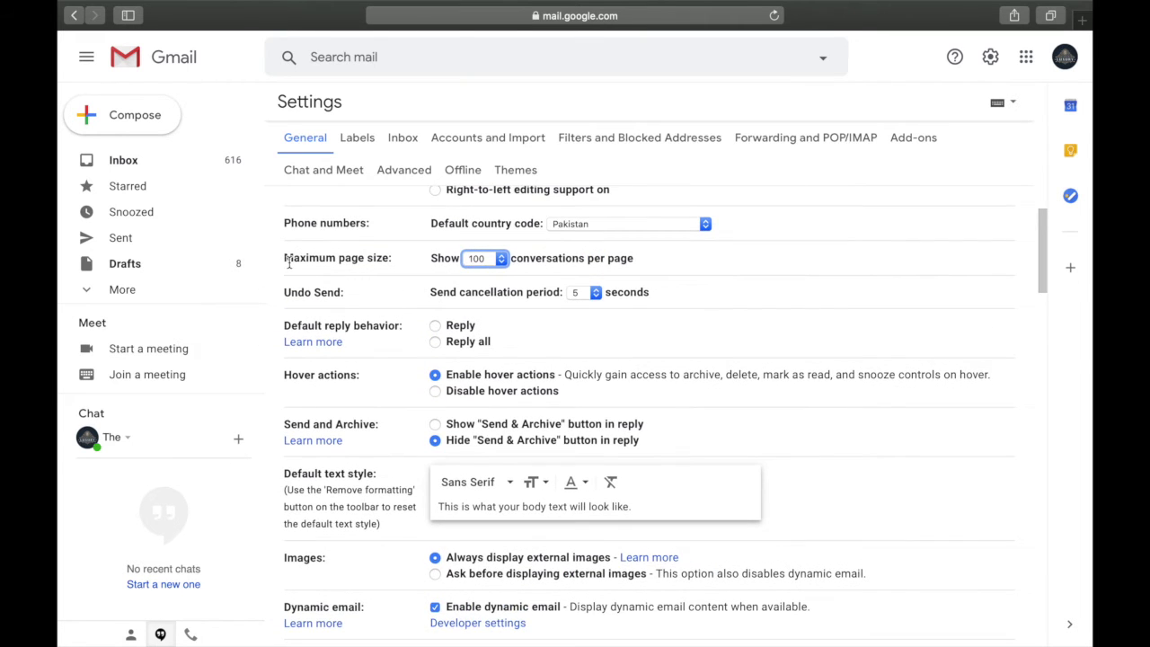
scroll(395, 259, up, 1)
scroll(400, 262, up, 3)
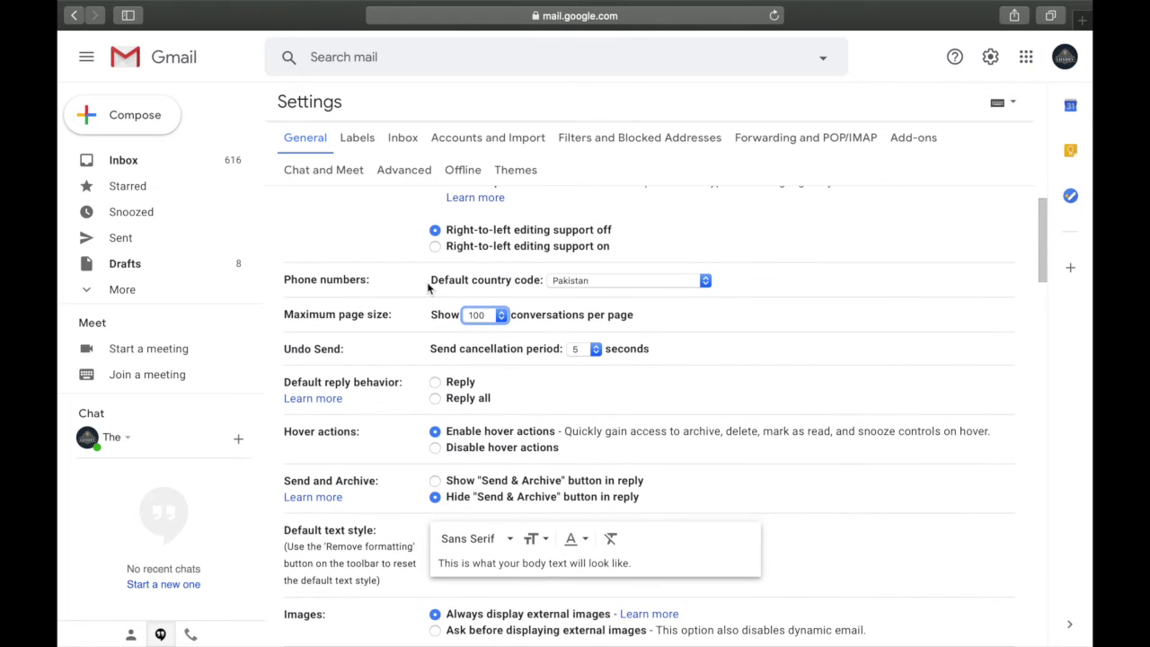
scroll(414, 267, down, 2)
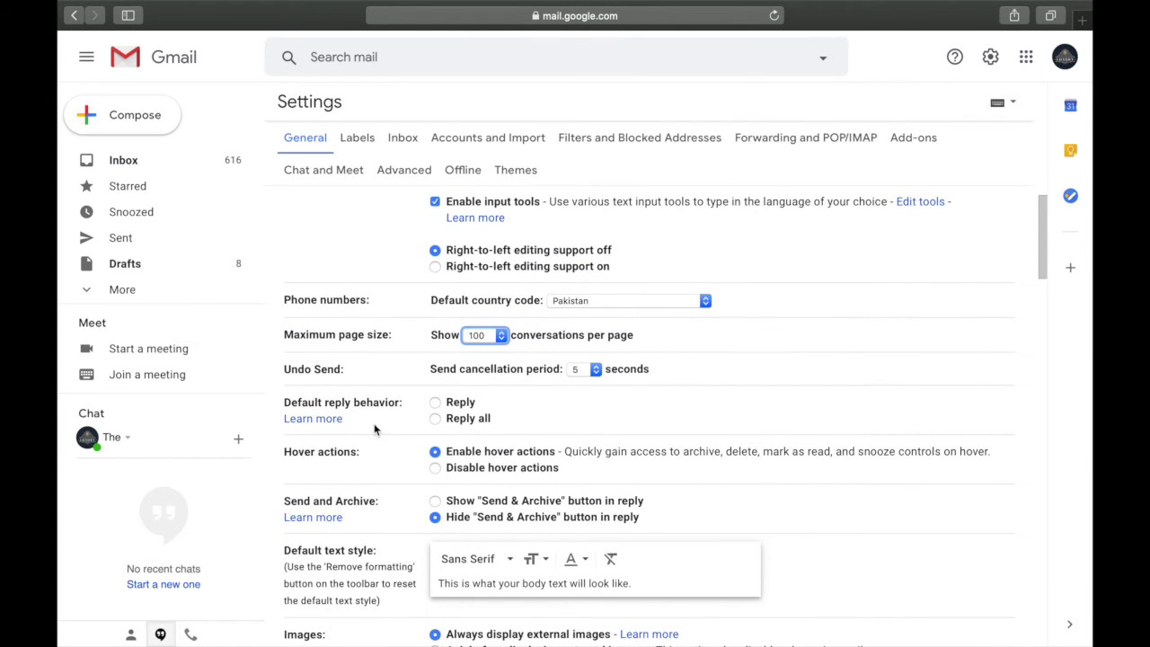
scroll(469, 432, down, 1)
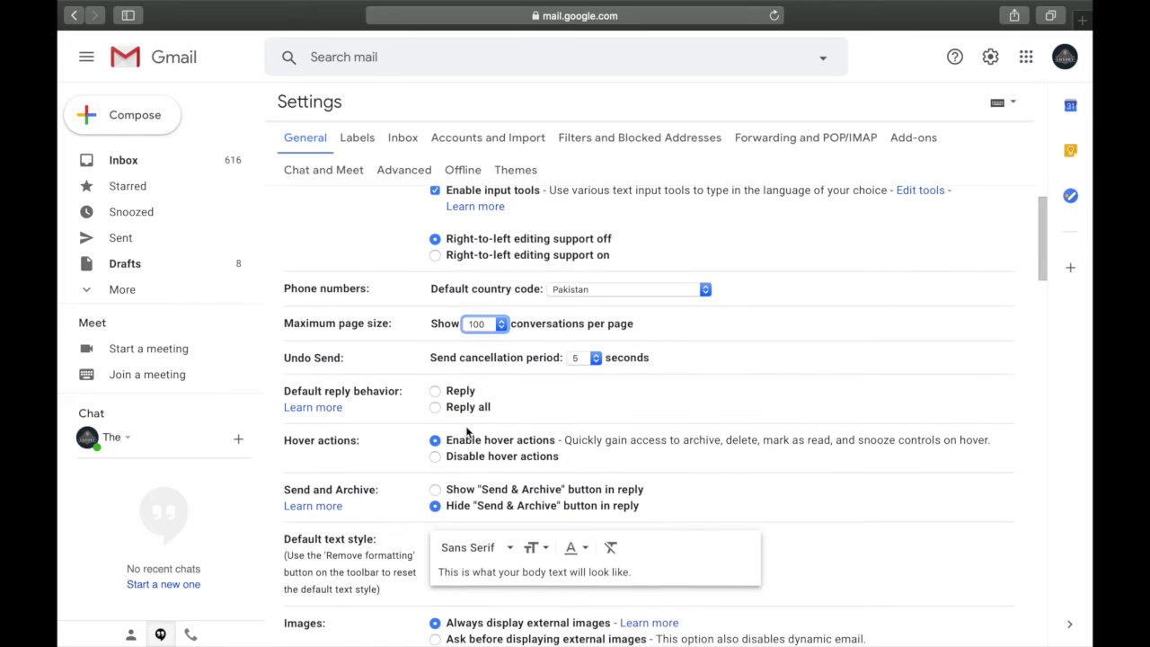
Set the Undo Send period to 30 seconds and start a message to the suggested contact
click(592, 361)
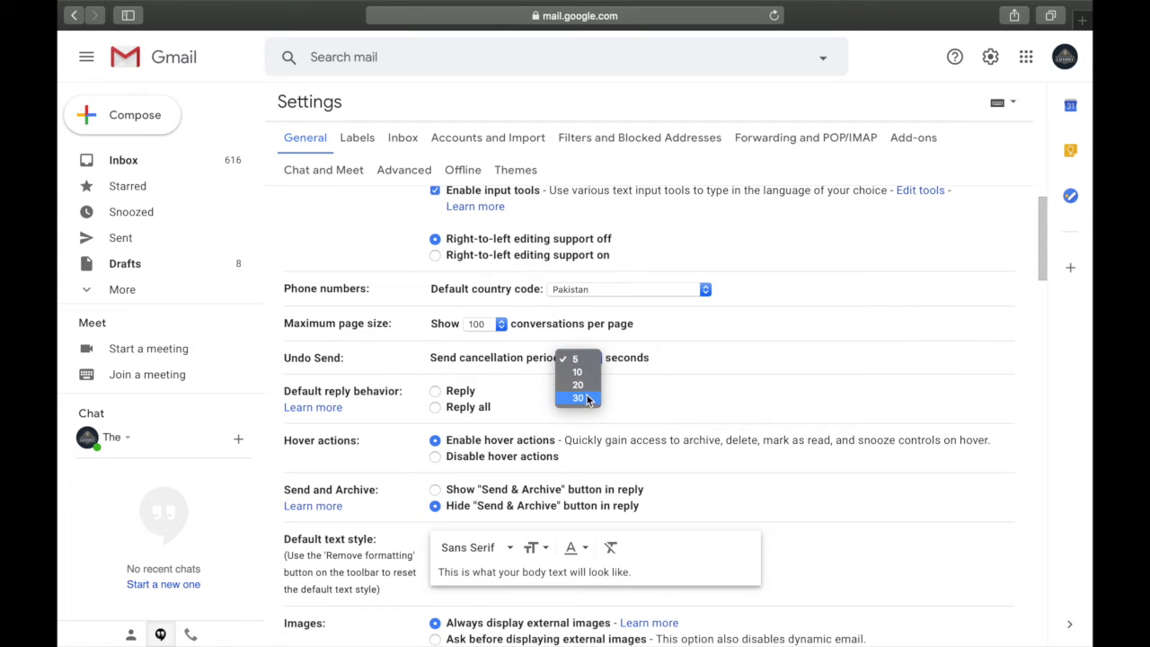
click(588, 398)
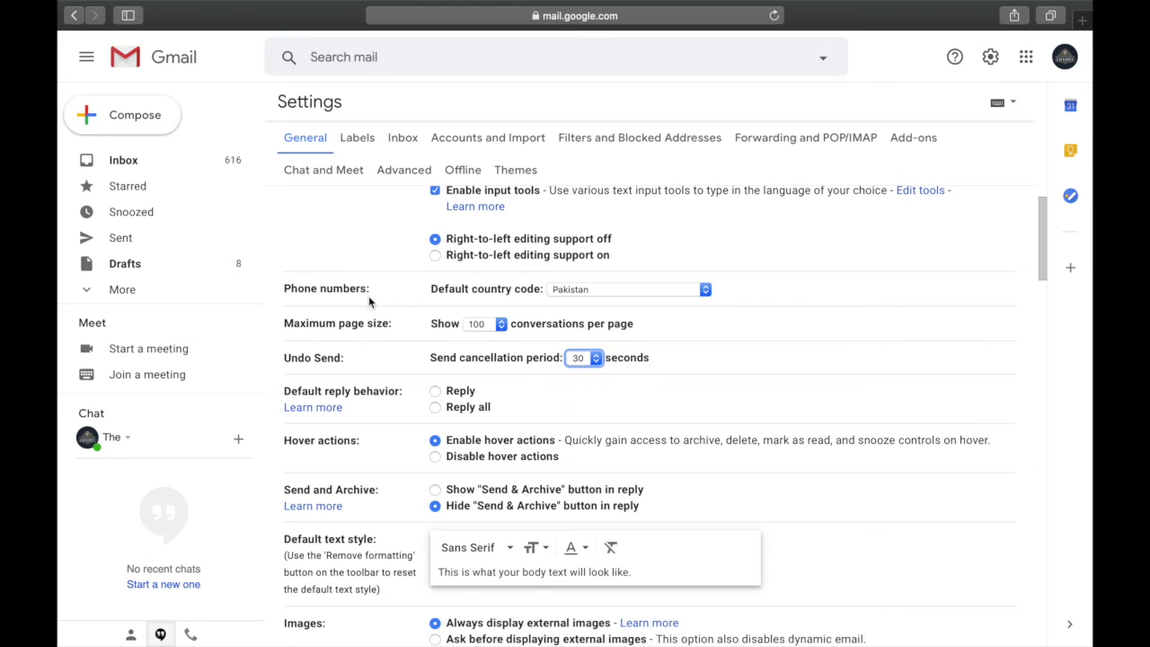
click(149, 130)
text(t)
click(672, 297)
Send the message with body text 'you sound shit'
click(654, 337)
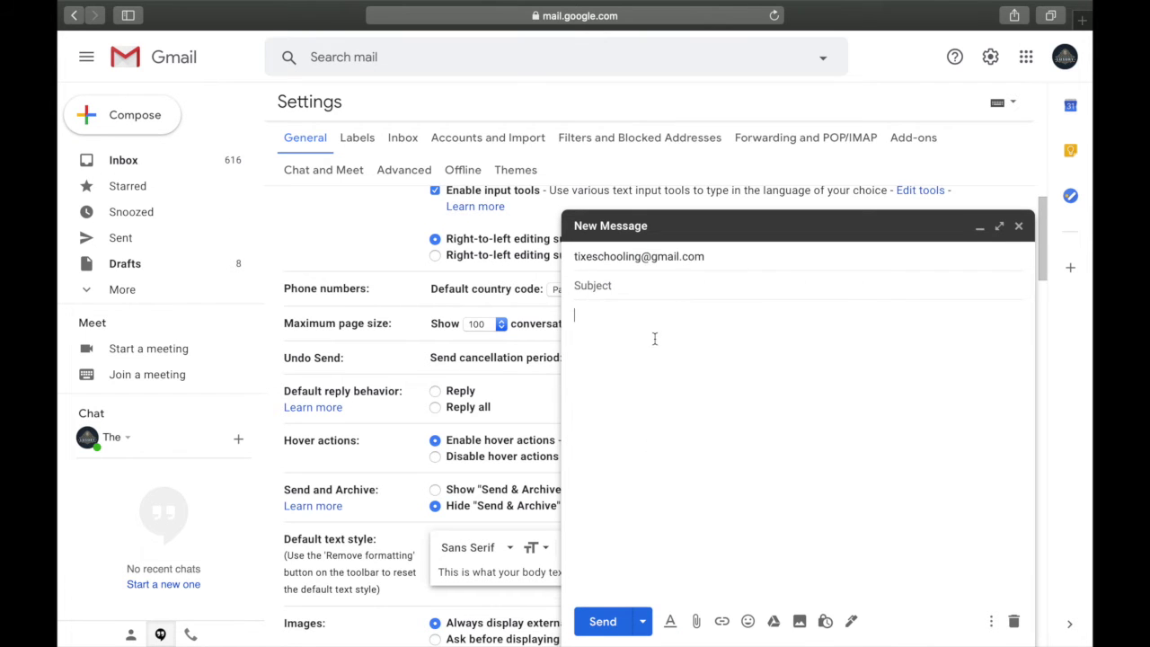
text(you sound shit)
mouse_move(614, 635)
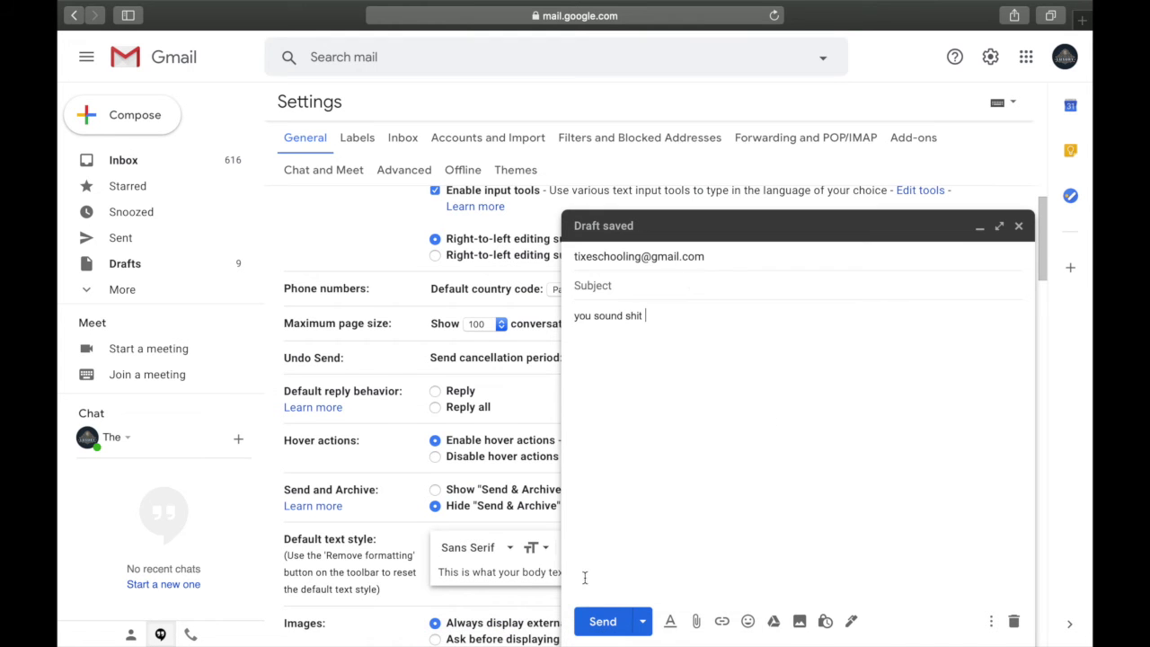
click(602, 622)
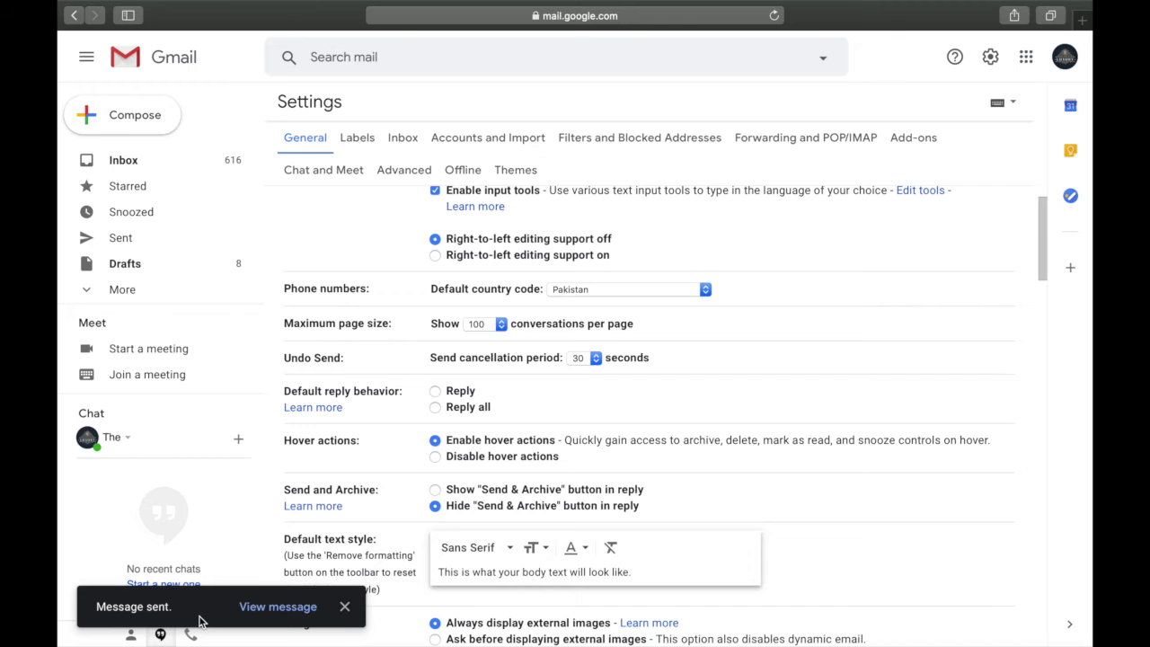
scroll(524, 238, up, 2)
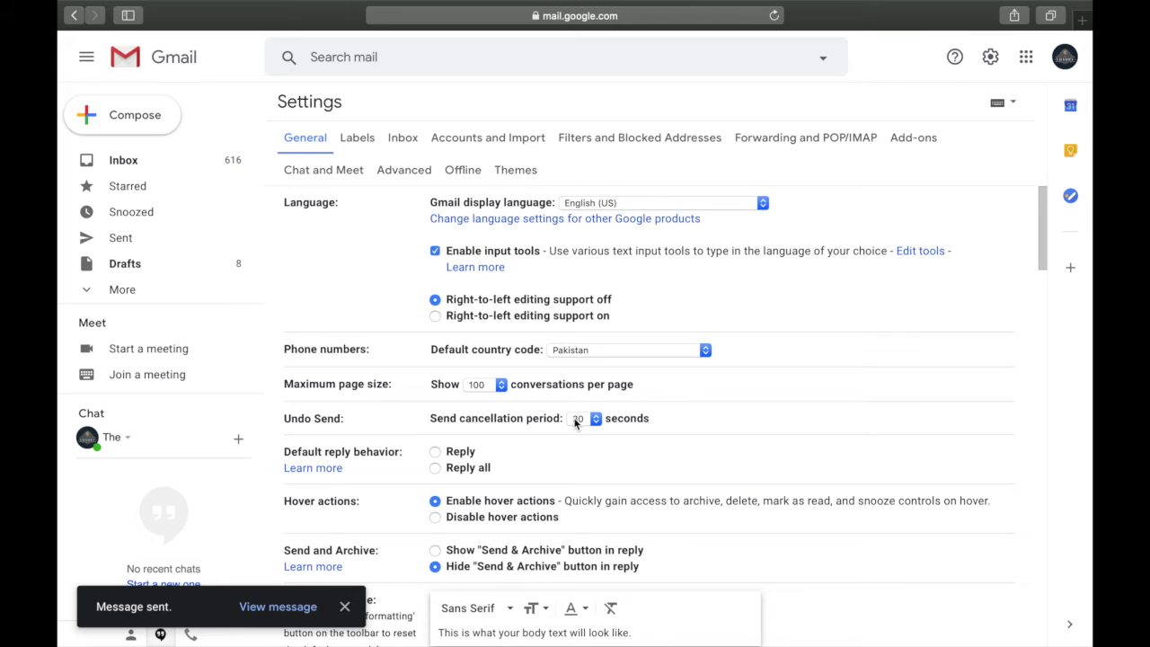
scroll(585, 442, down, 5)
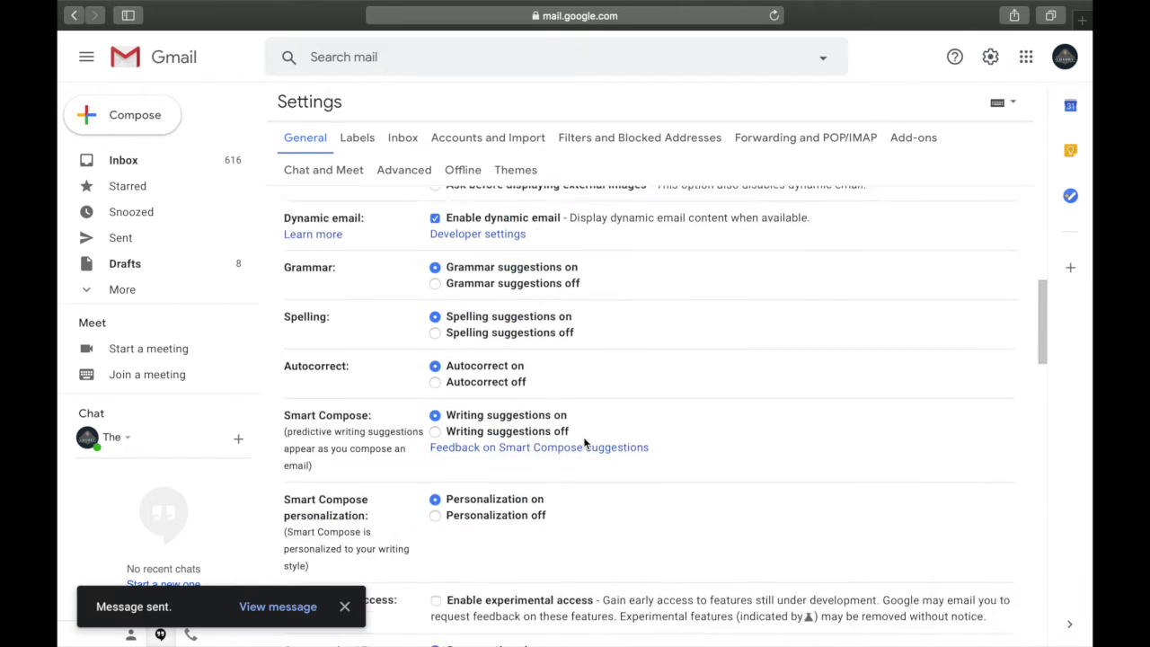
scroll(585, 442, up, 5)
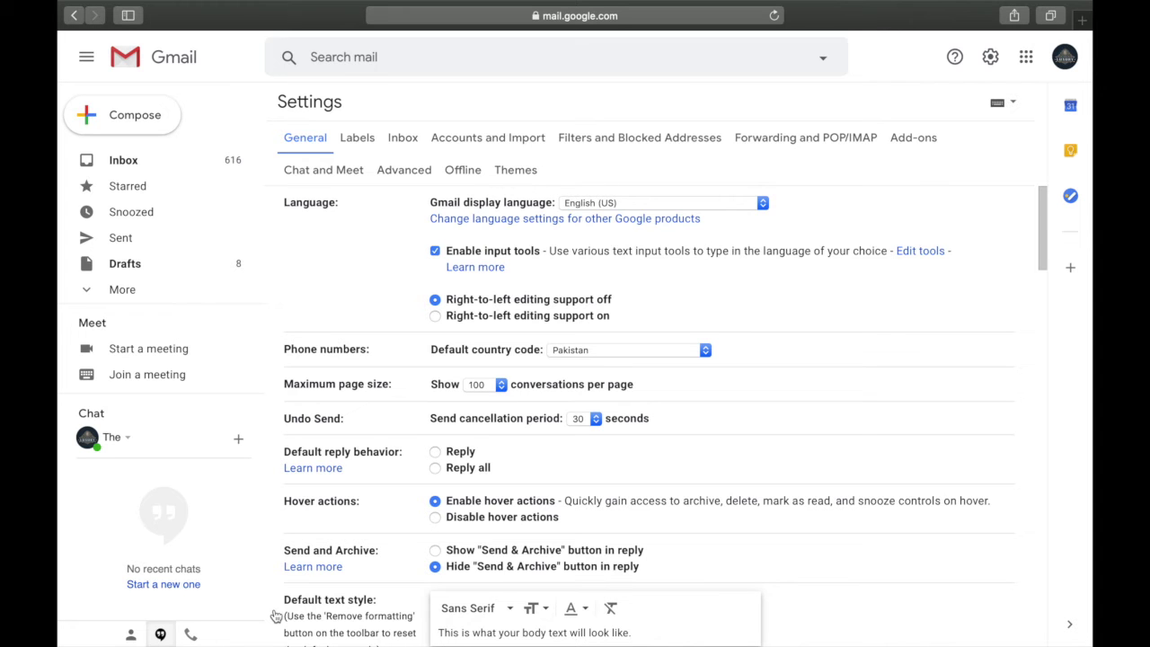
scroll(275, 616, down, 3)
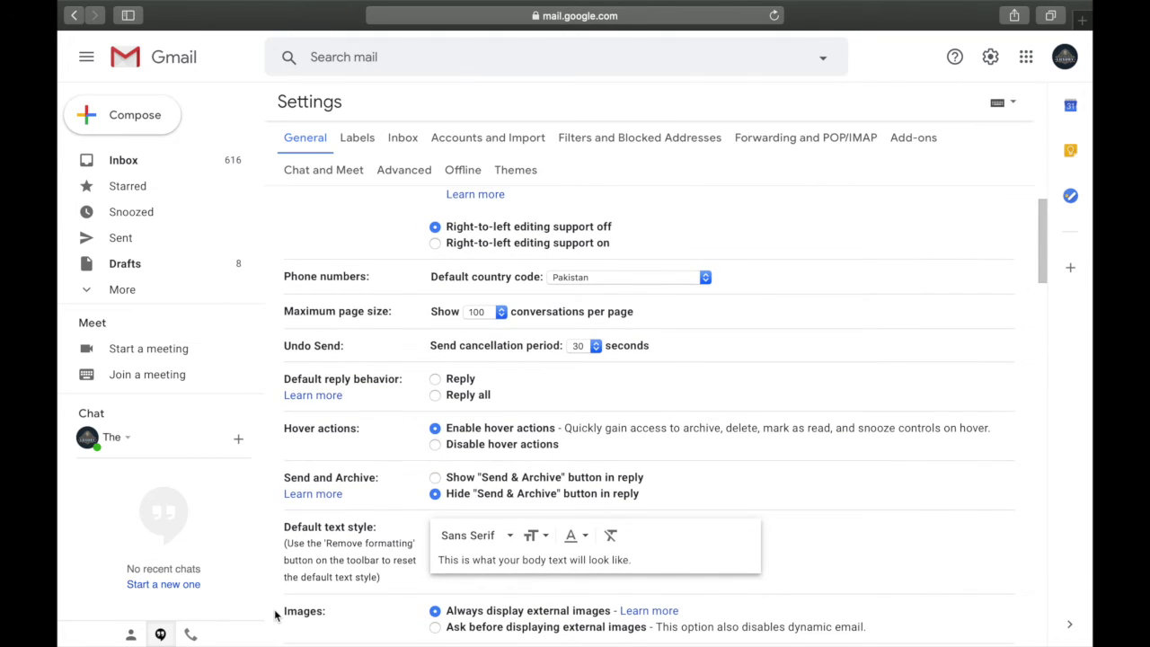
scroll(276, 615, down, 1)
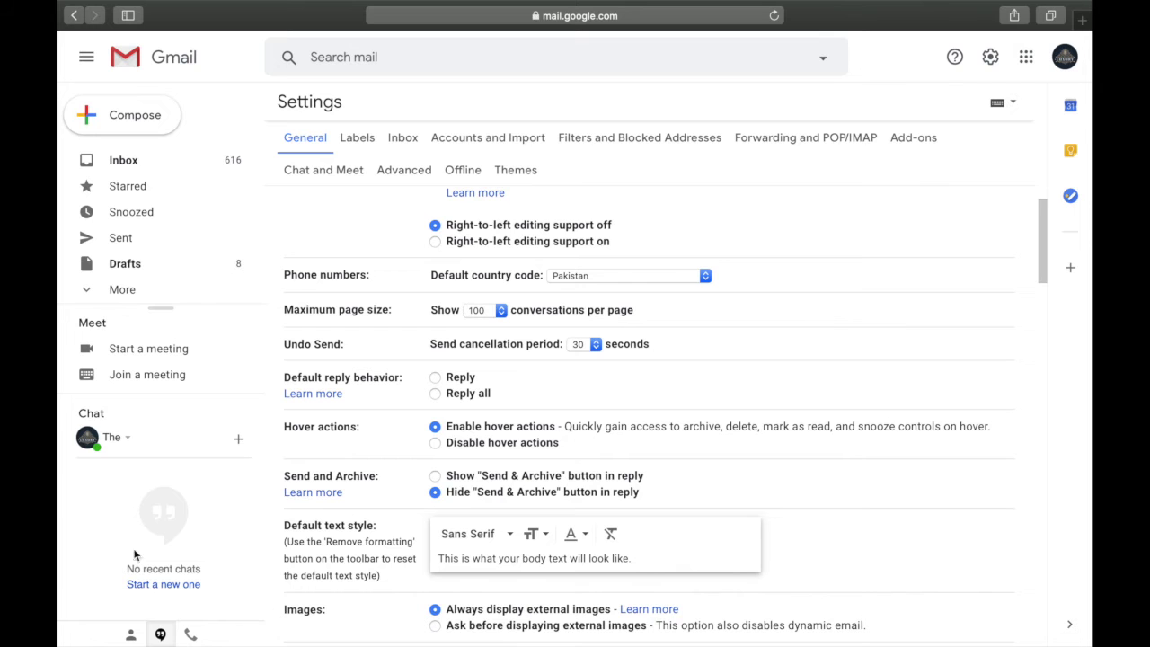
scroll(356, 464, down, 5)
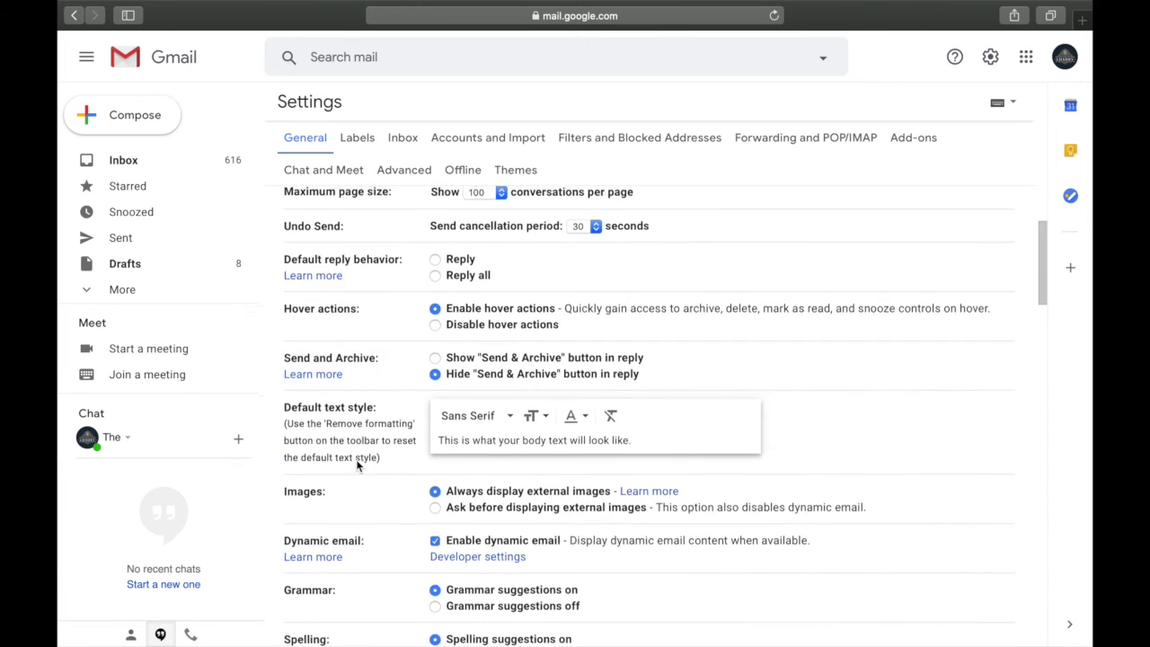
scroll(357, 464, down, 1)
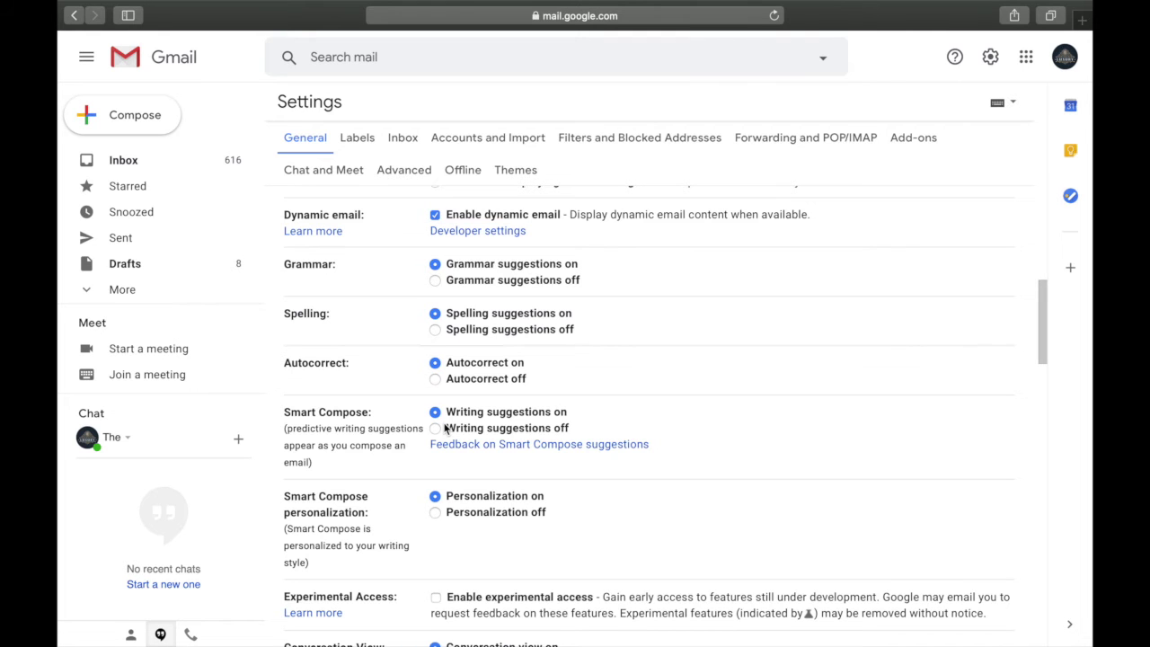
Scroll through the General settings reviewing Smart Compose, experimental access and conversation view
scroll(444, 428, down, 1)
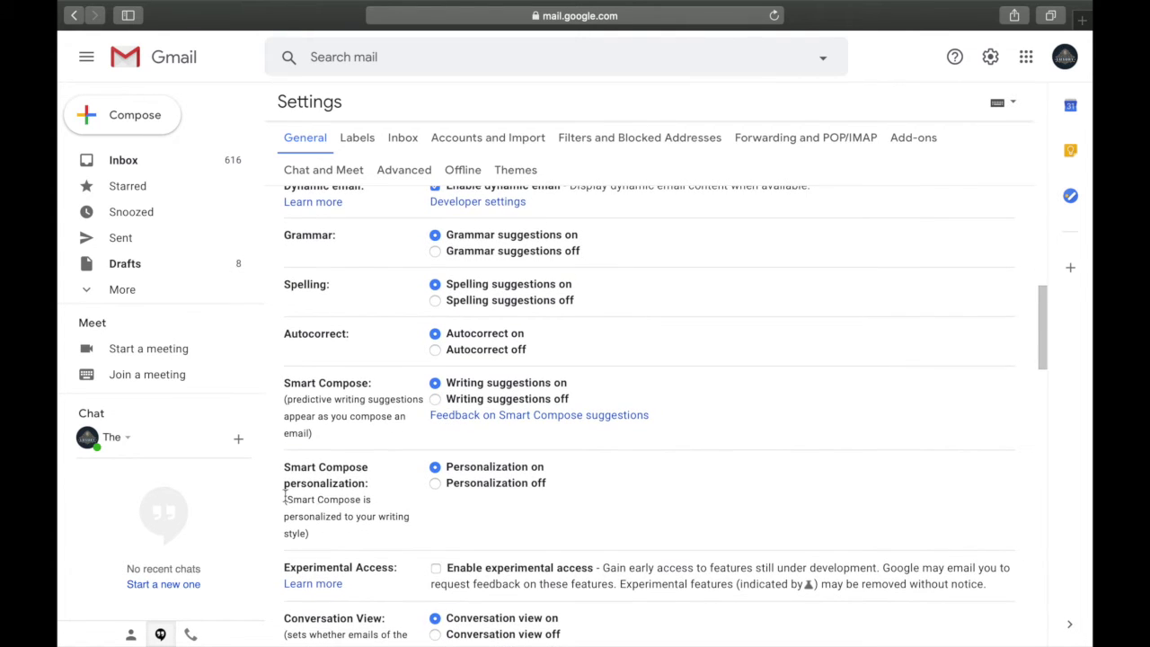
scroll(336, 489, down, 1)
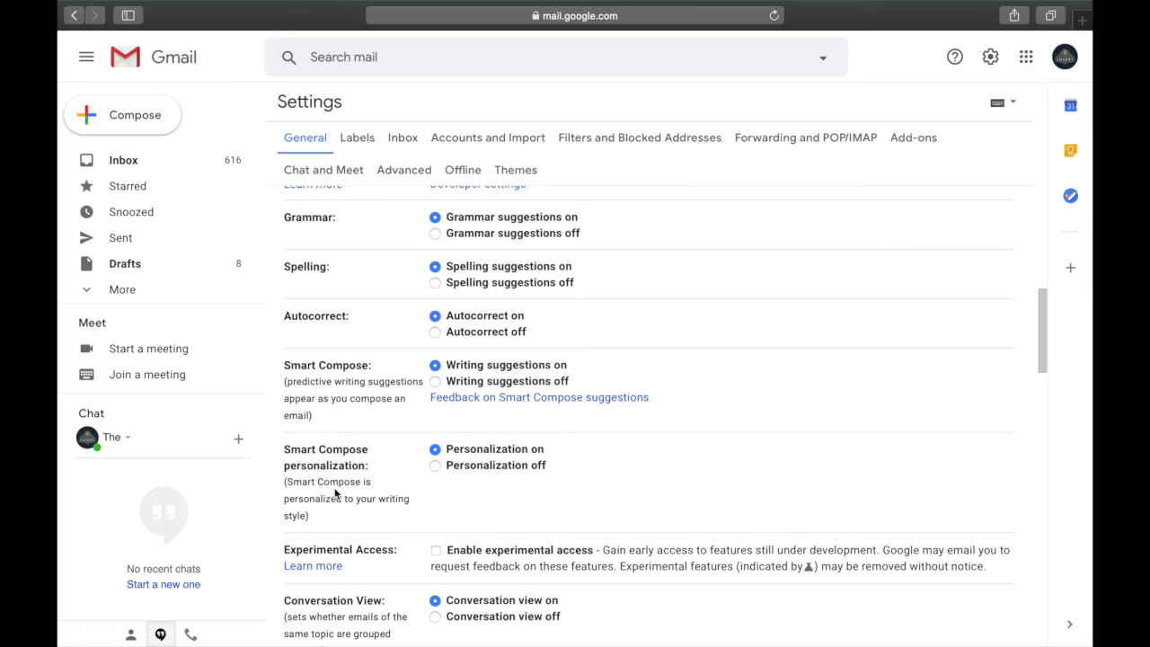
scroll(335, 491, down, 1)
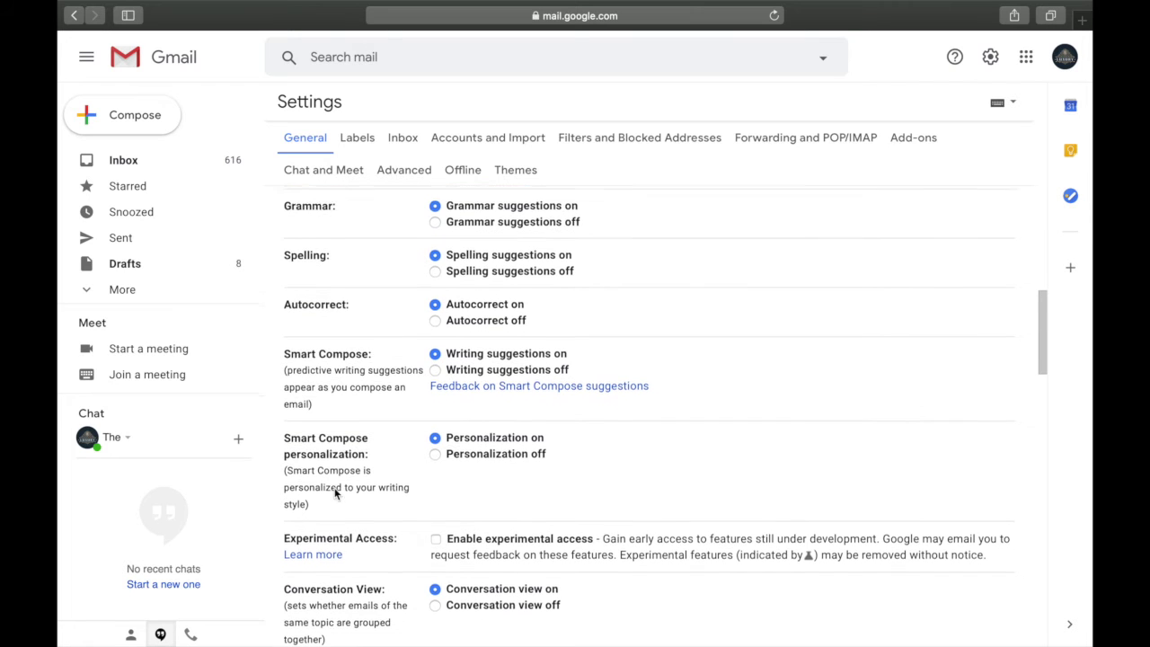
scroll(335, 489, down, 2)
scroll(336, 491, down, 5)
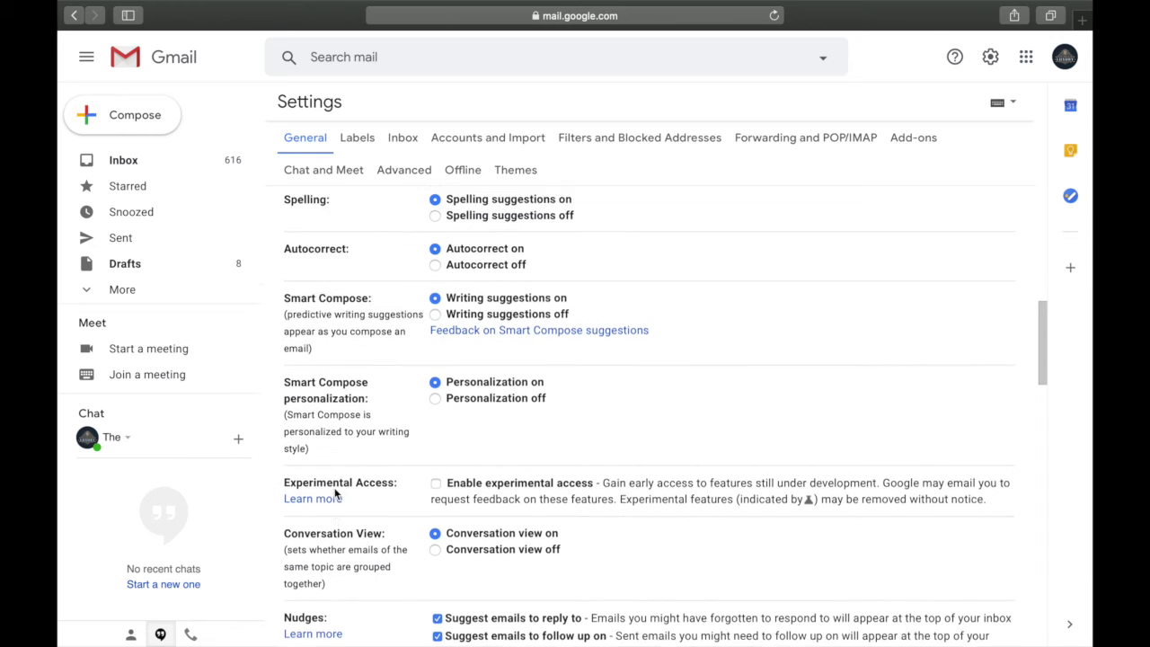
scroll(335, 493, down, 3)
scroll(336, 499, up, 15)
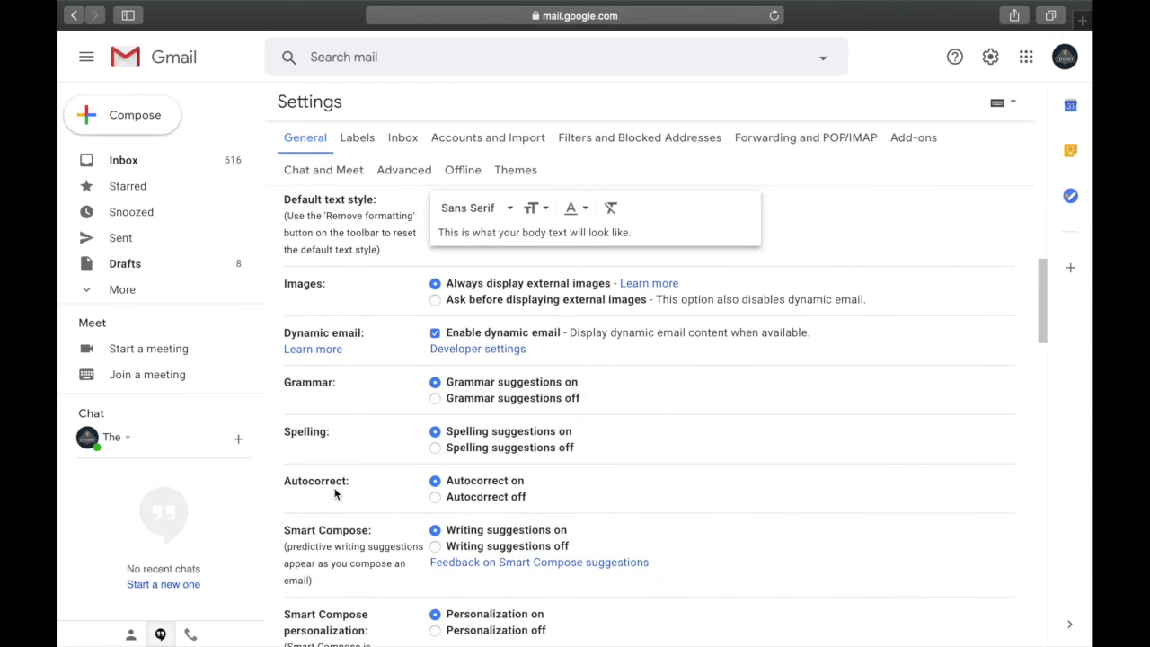
scroll(334, 488, up, 3)
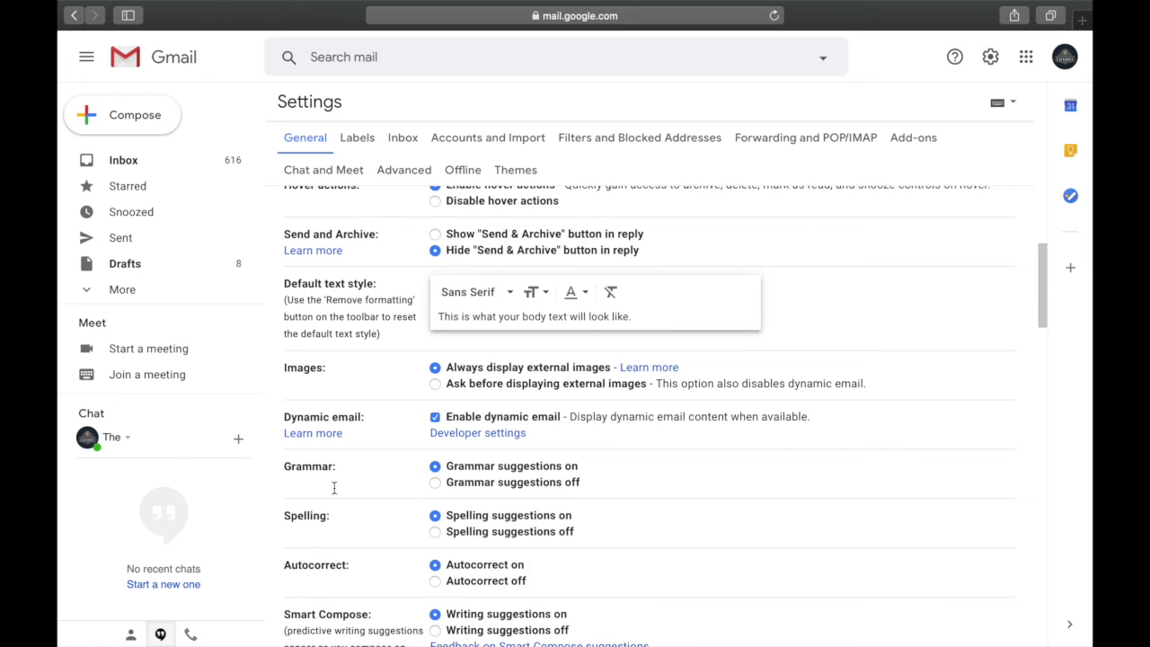
scroll(608, 388, up, 9)
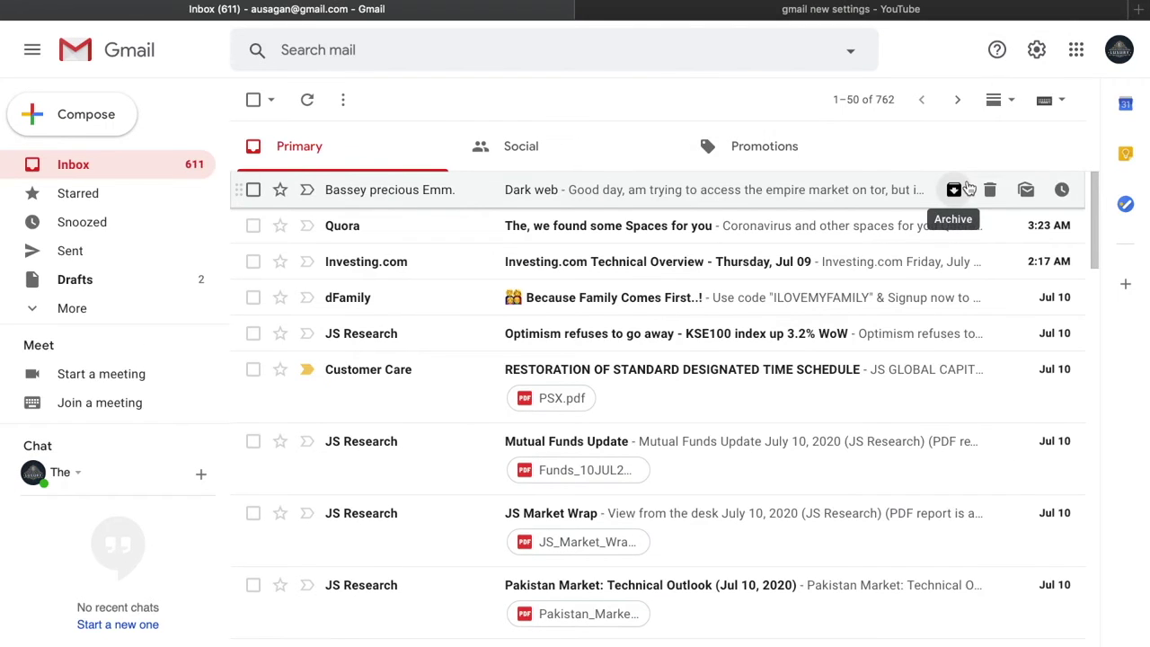
Open Quick settings and browse its density, theme, inbox type and reading pane options
click(1037, 51)
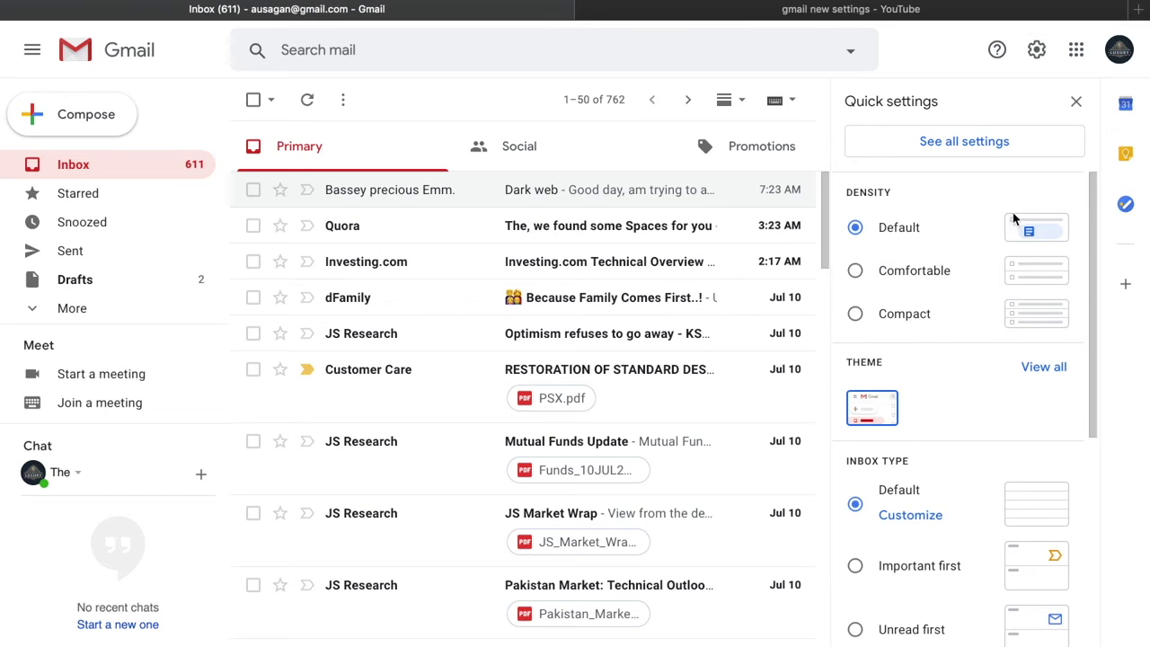
scroll(1014, 218, down, 5)
scroll(1013, 219, down, 6)
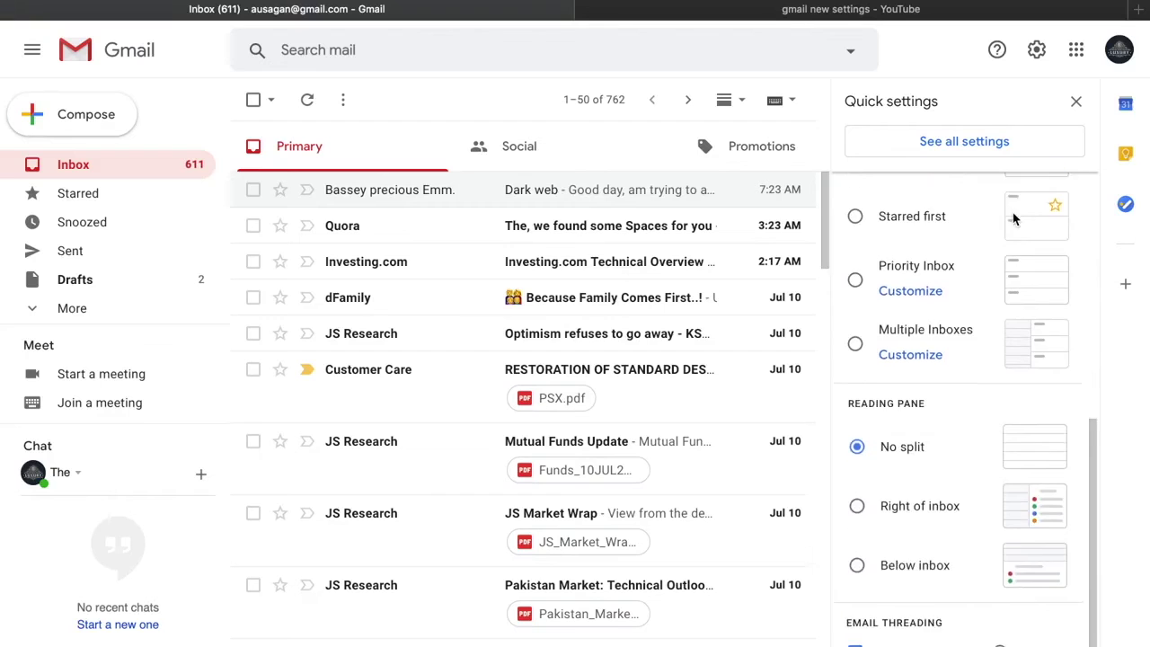
scroll(1013, 218, up, 10)
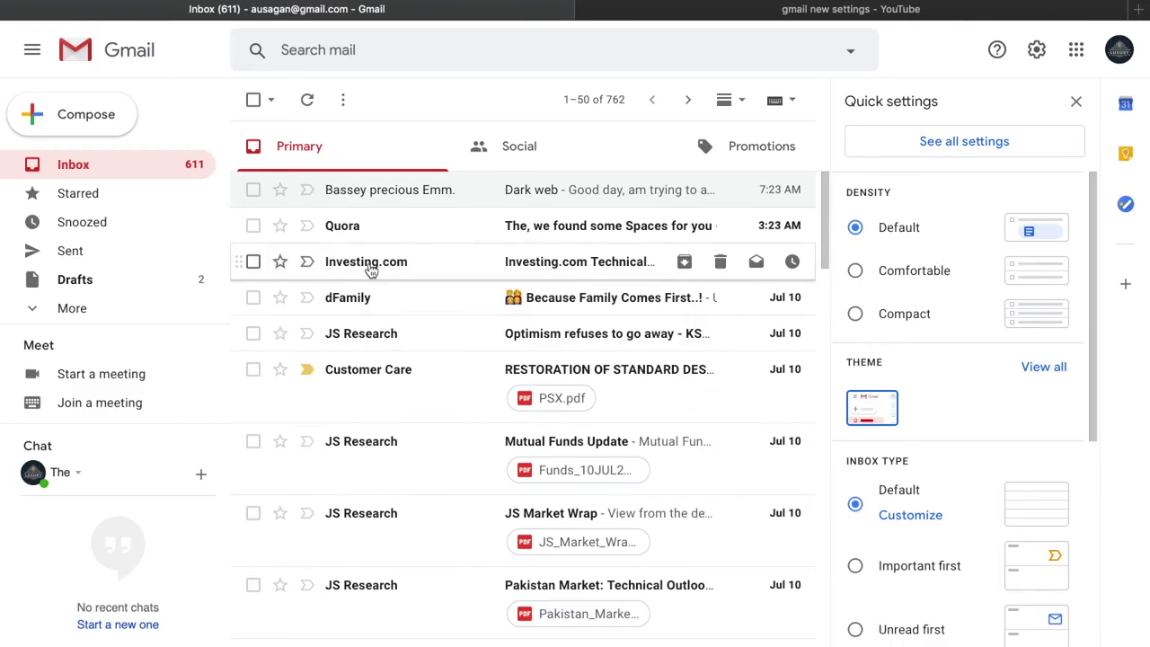
scroll(380, 598, down, 3)
scroll(380, 599, up, 3)
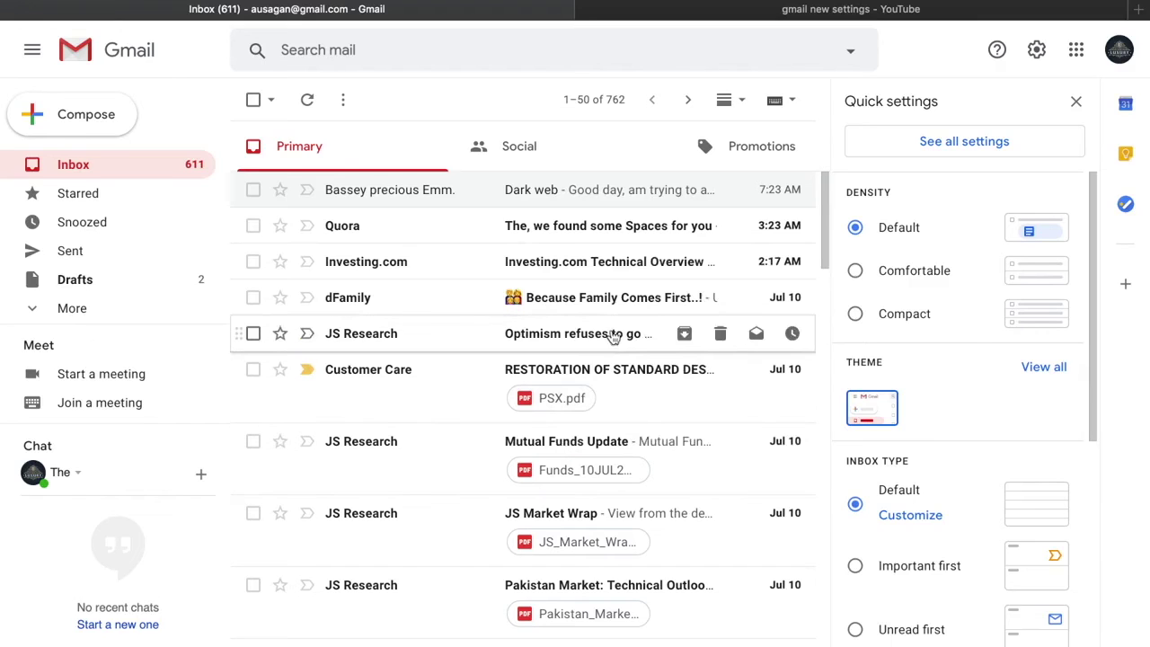
Switch the inbox density to Comfortable and review the inbox list
click(855, 271)
scroll(618, 545, down, 1)
scroll(618, 546, down, 1)
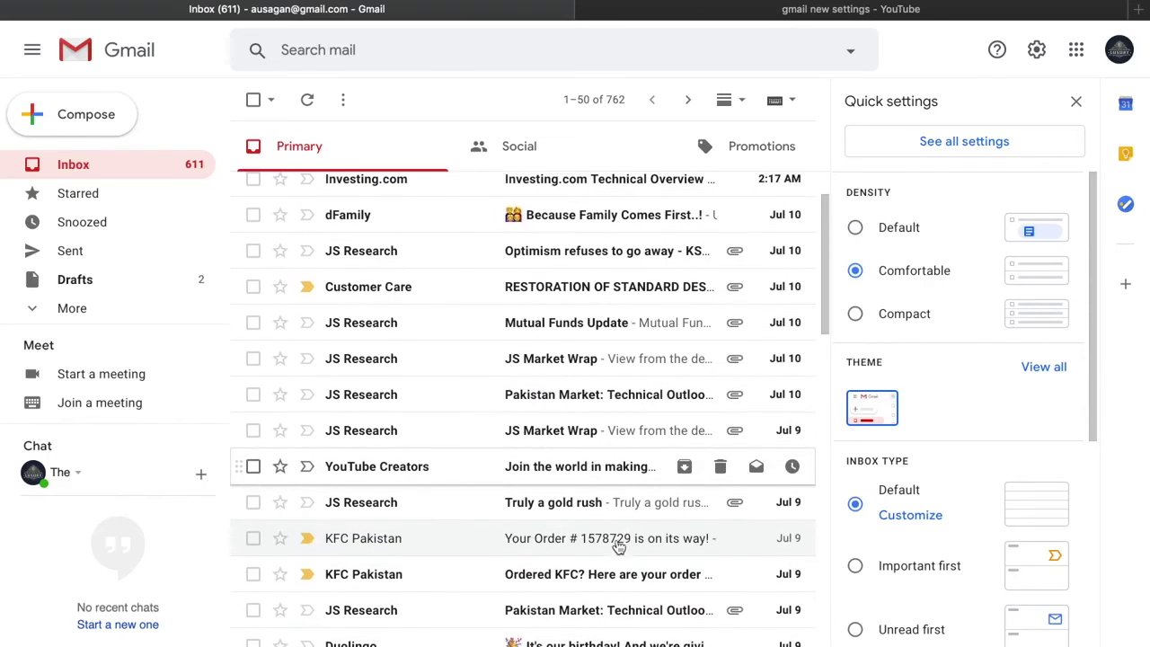
scroll(459, 241, up, 1)
scroll(459, 240, up, 1)
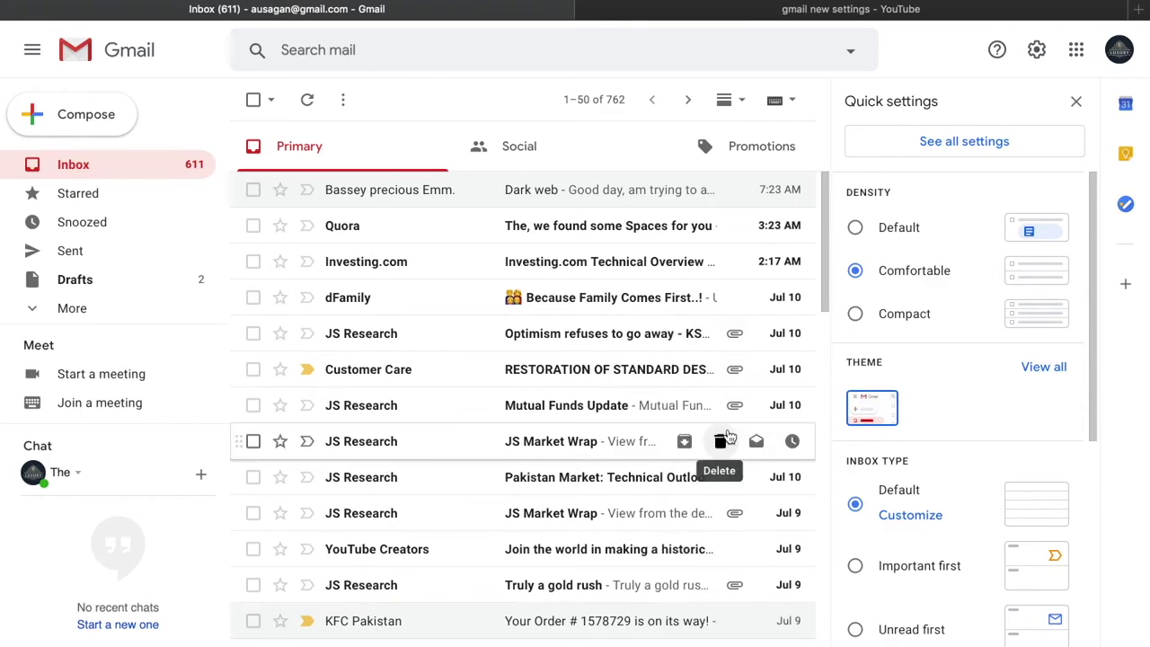
Switch the inbox density to Compact and review the tighter email rows
click(858, 316)
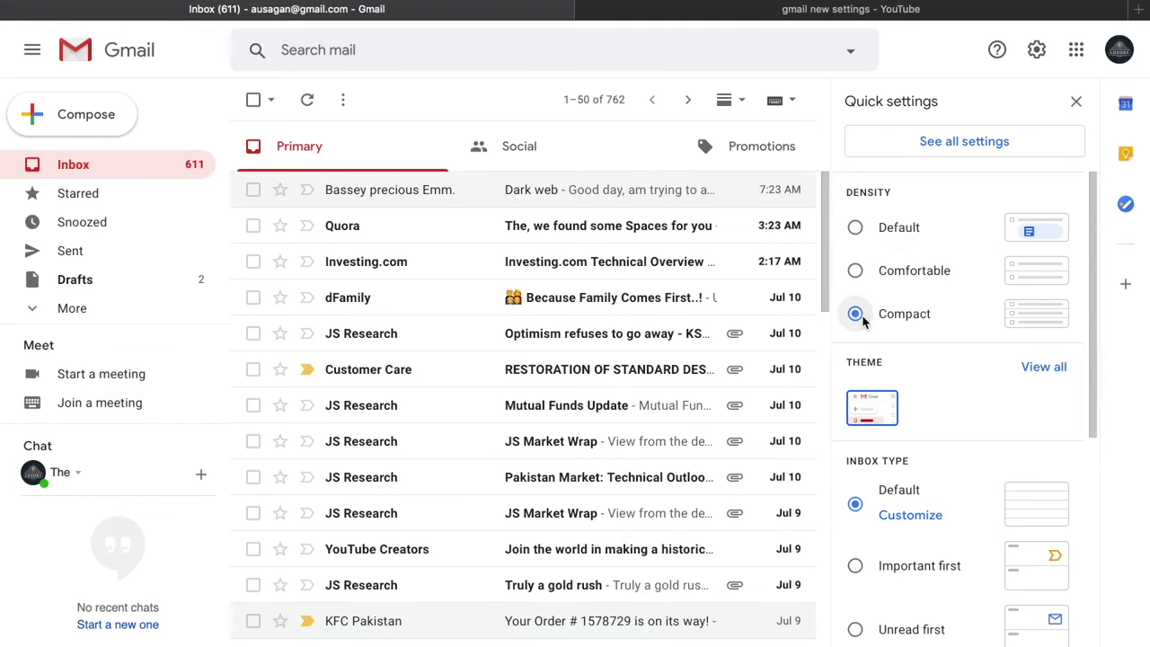
scroll(660, 422, down, 10)
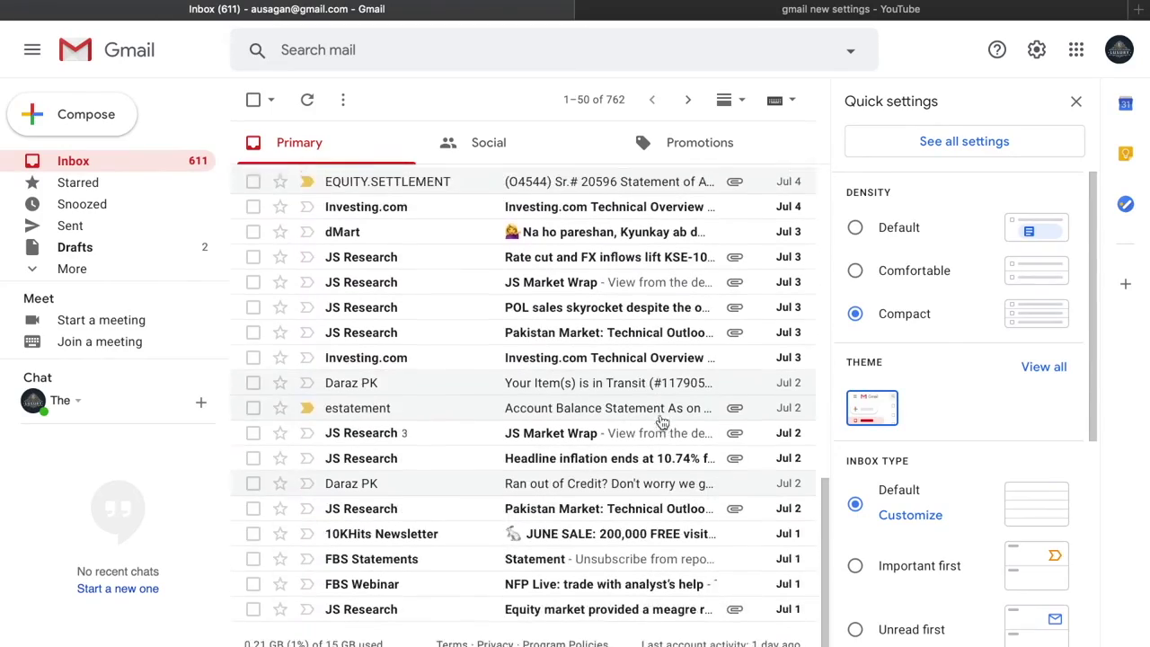
scroll(661, 422, up, 10)
scroll(660, 422, down, 10)
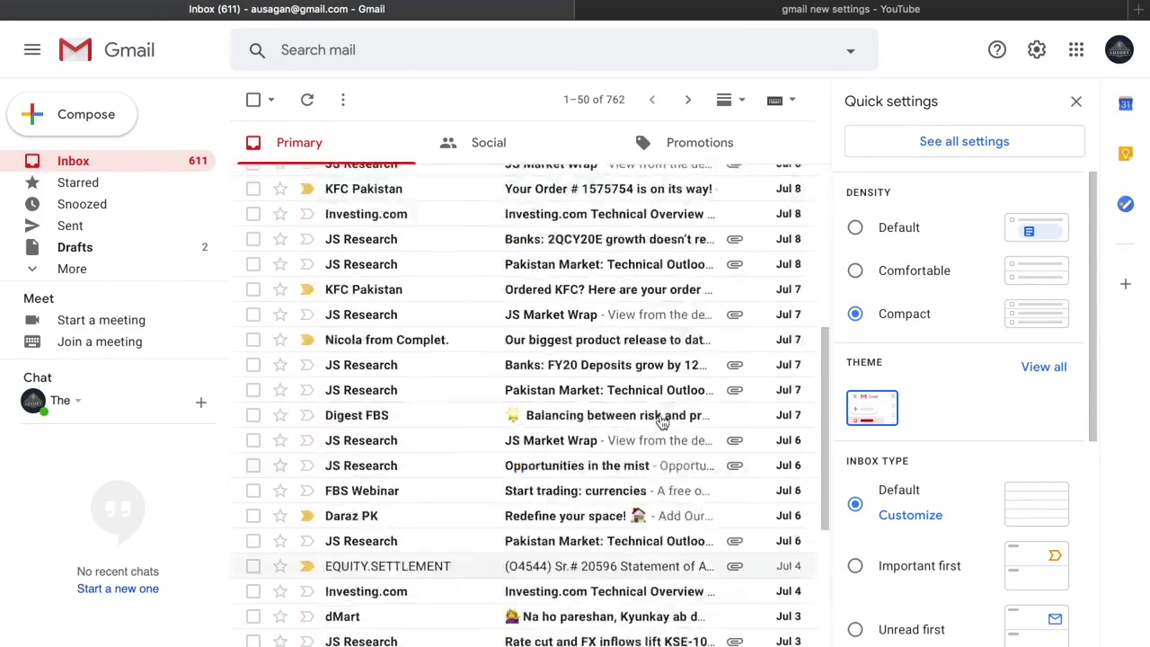
scroll(660, 423, up, 3)
scroll(662, 422, up, 4)
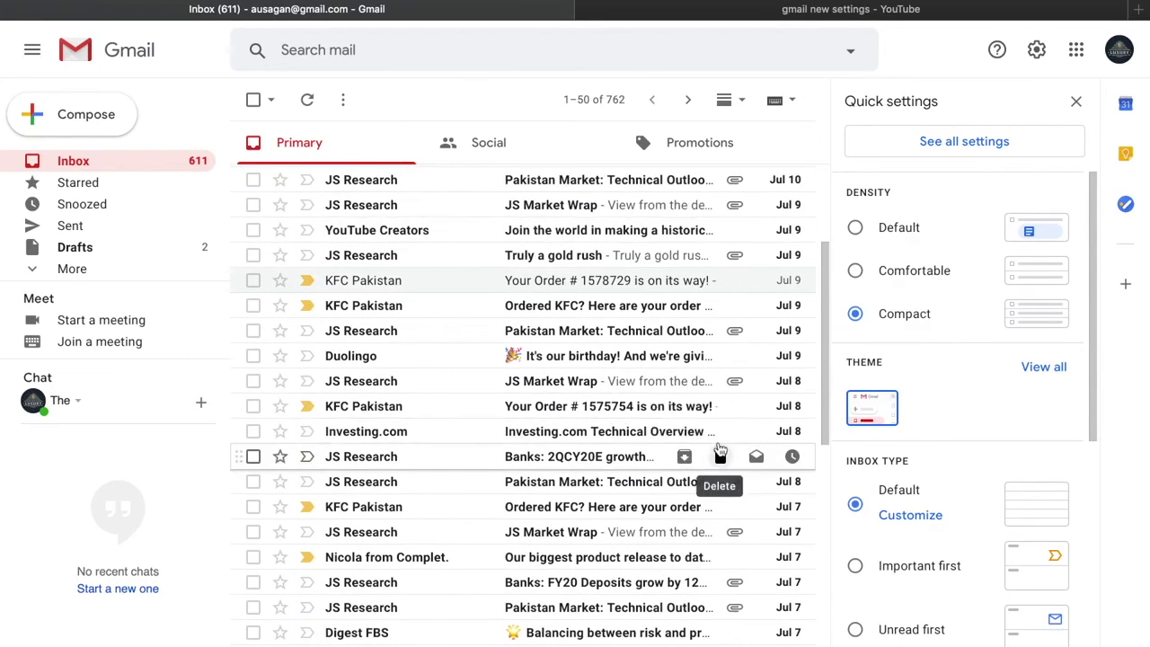
scroll(506, 337, down, 8)
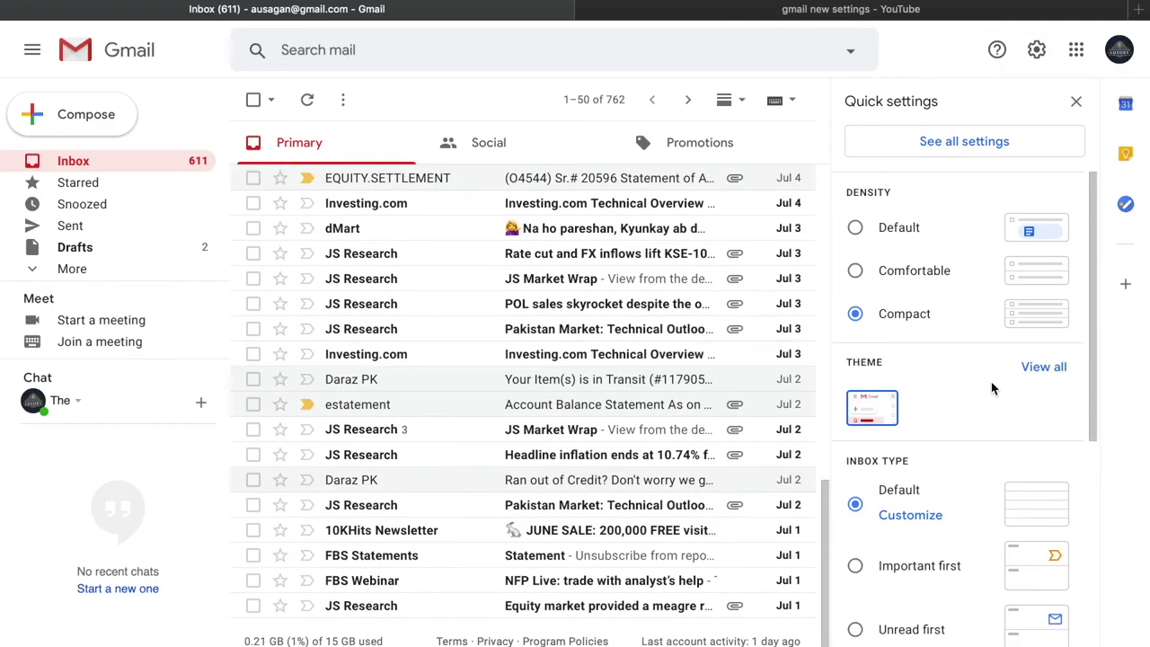
scroll(993, 400, down, 2)
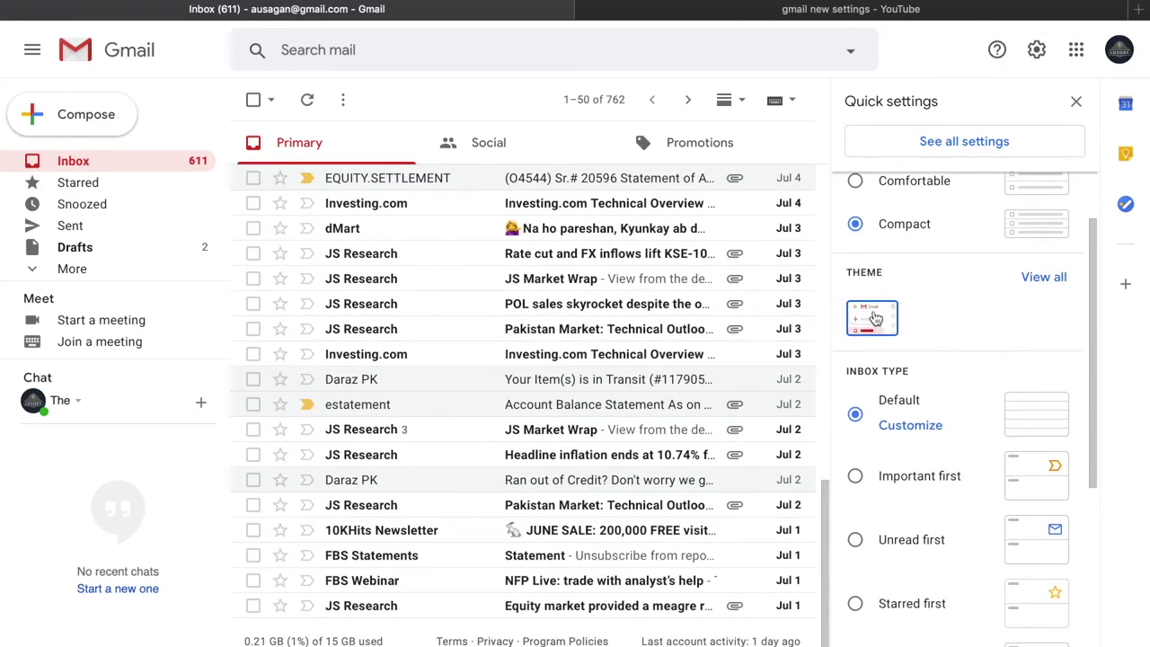
scroll(692, 347, up, 1)
scroll(693, 346, up, 5)
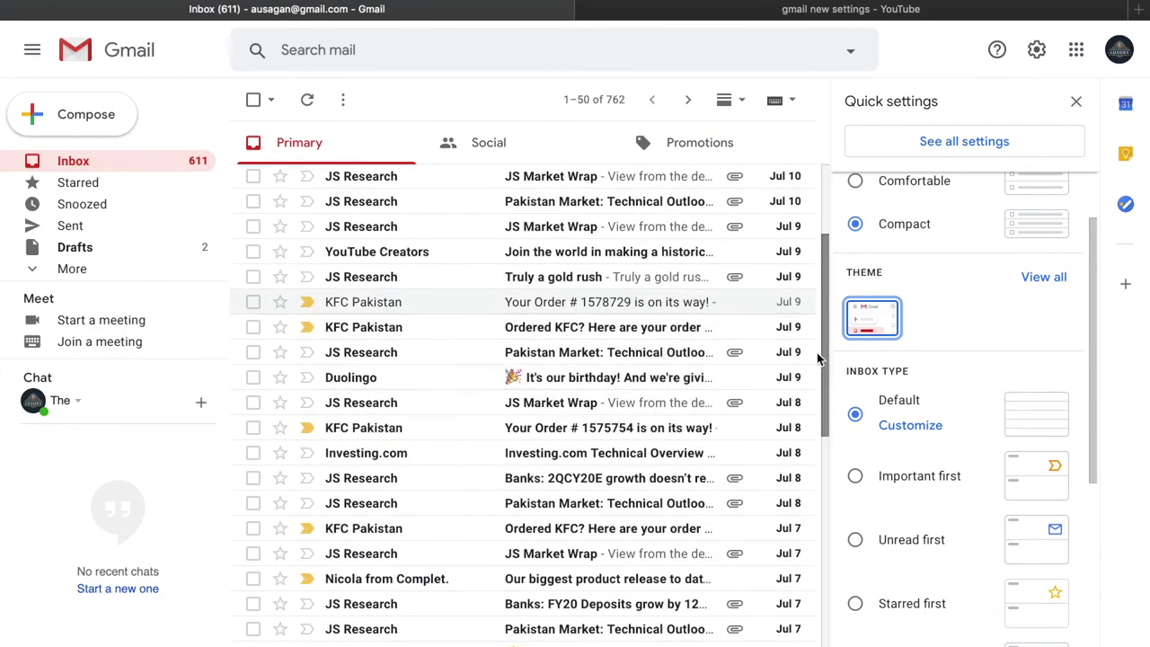
From the full theme gallery, choose the Dark theme and save it
click(1049, 277)
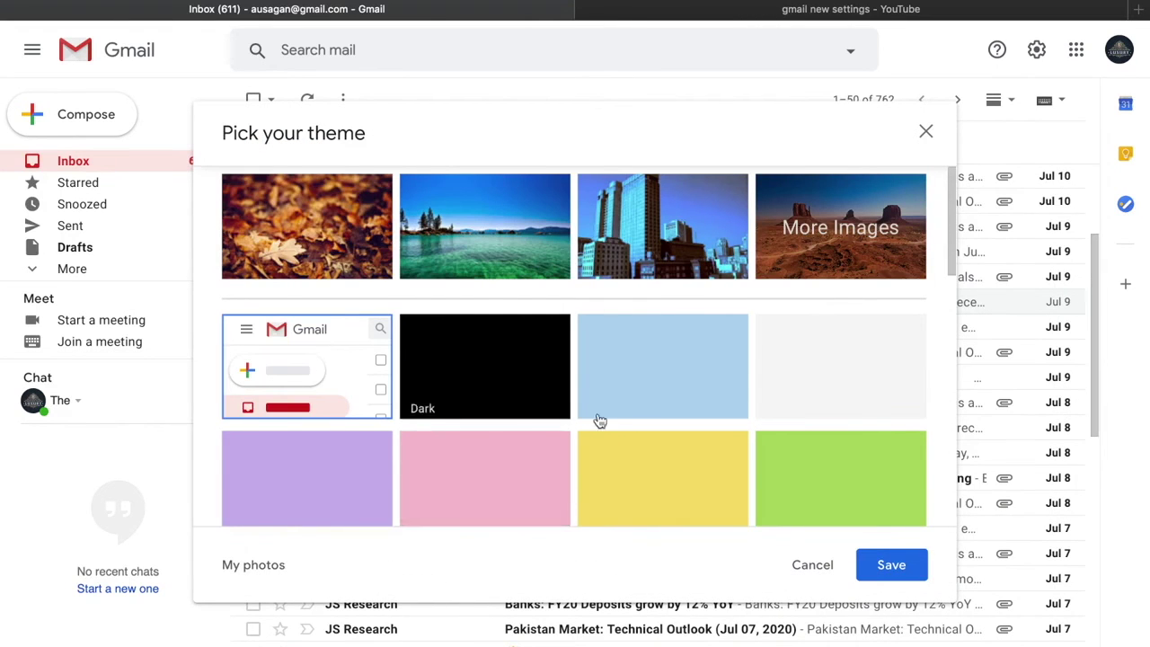
scroll(506, 377, down, 3)
scroll(505, 378, up, 3)
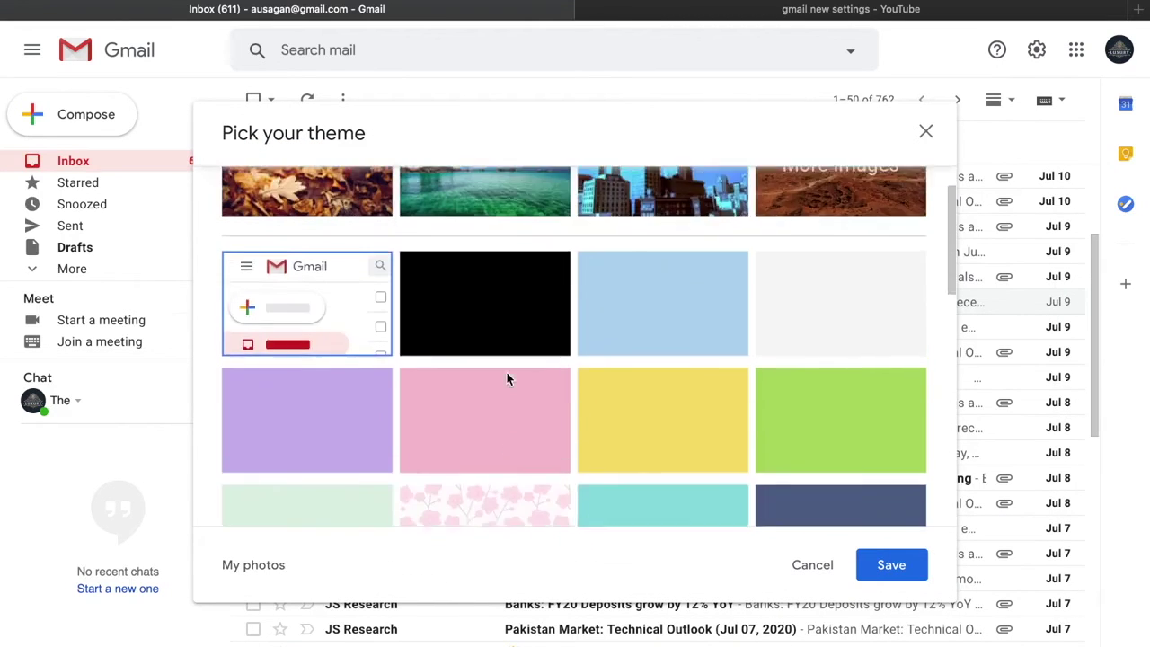
scroll(288, 377, down, 2)
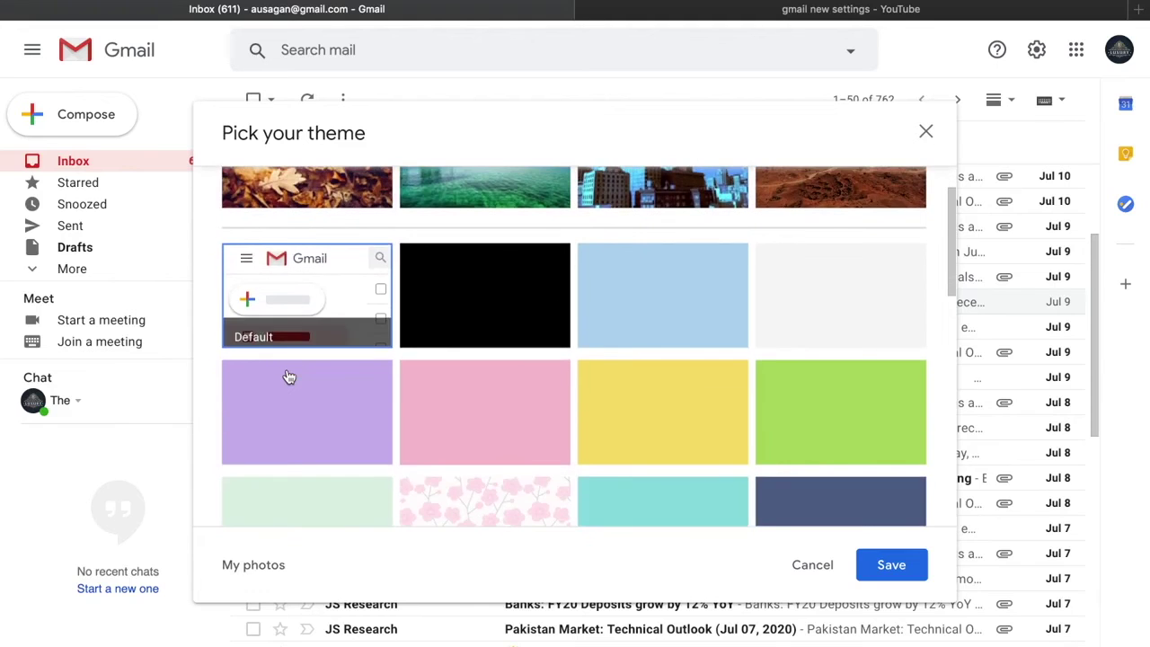
scroll(287, 377, up, 1)
scroll(296, 373, down, 6)
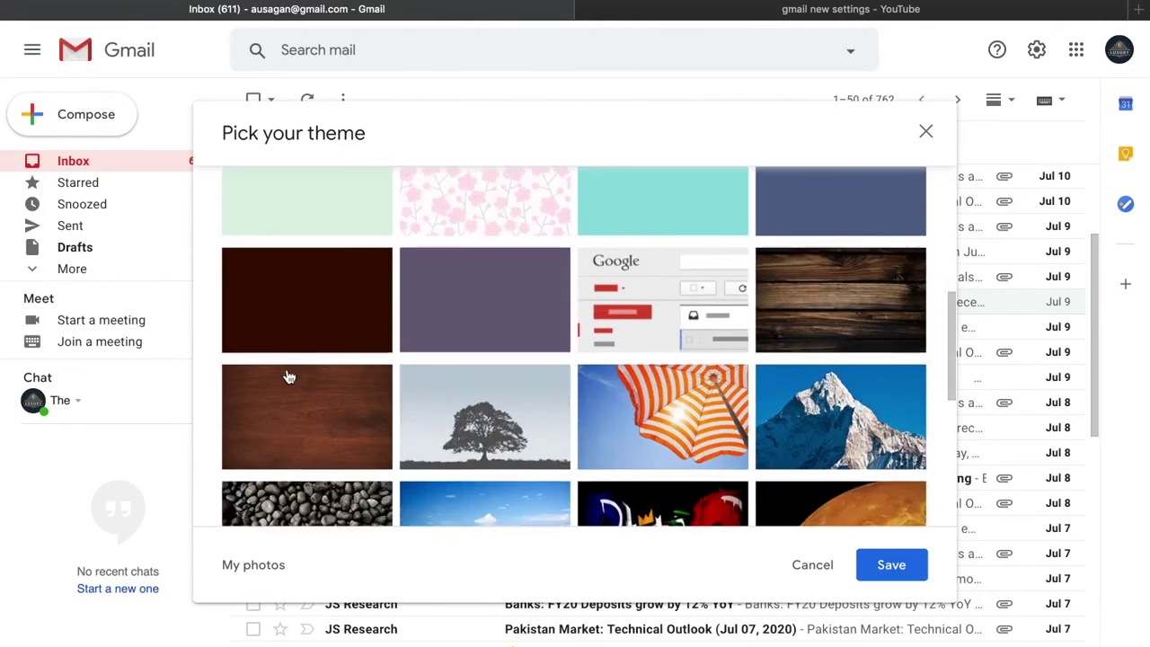
scroll(495, 371, down, 1)
scroll(570, 374, up, 4)
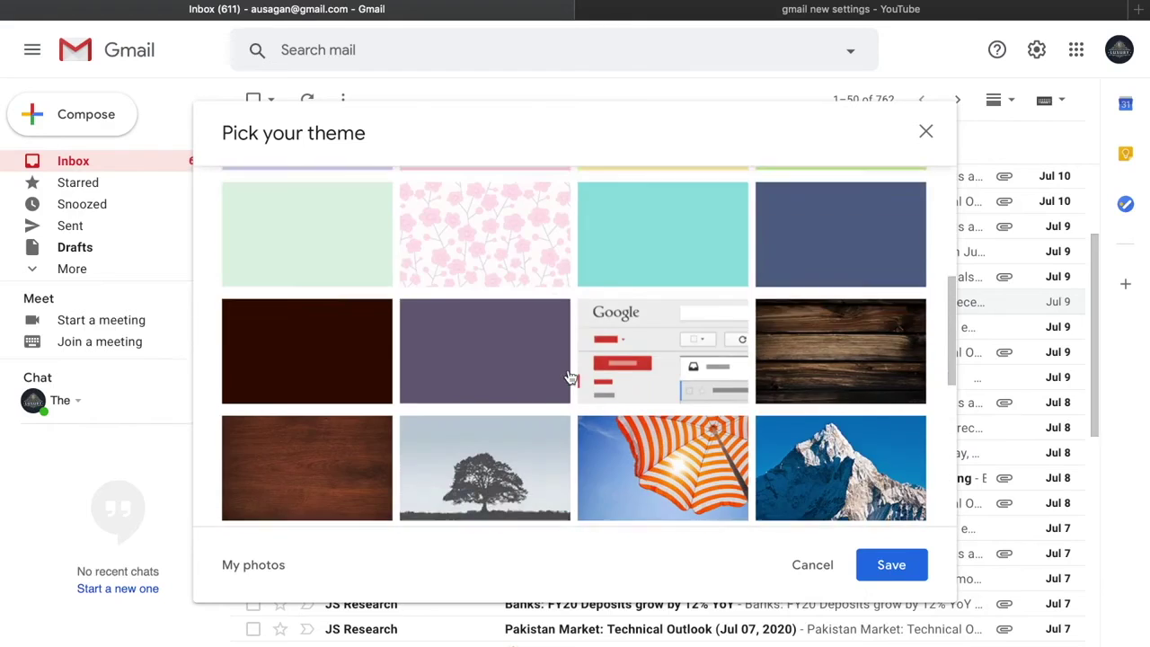
scroll(519, 336, up, 3)
click(495, 257)
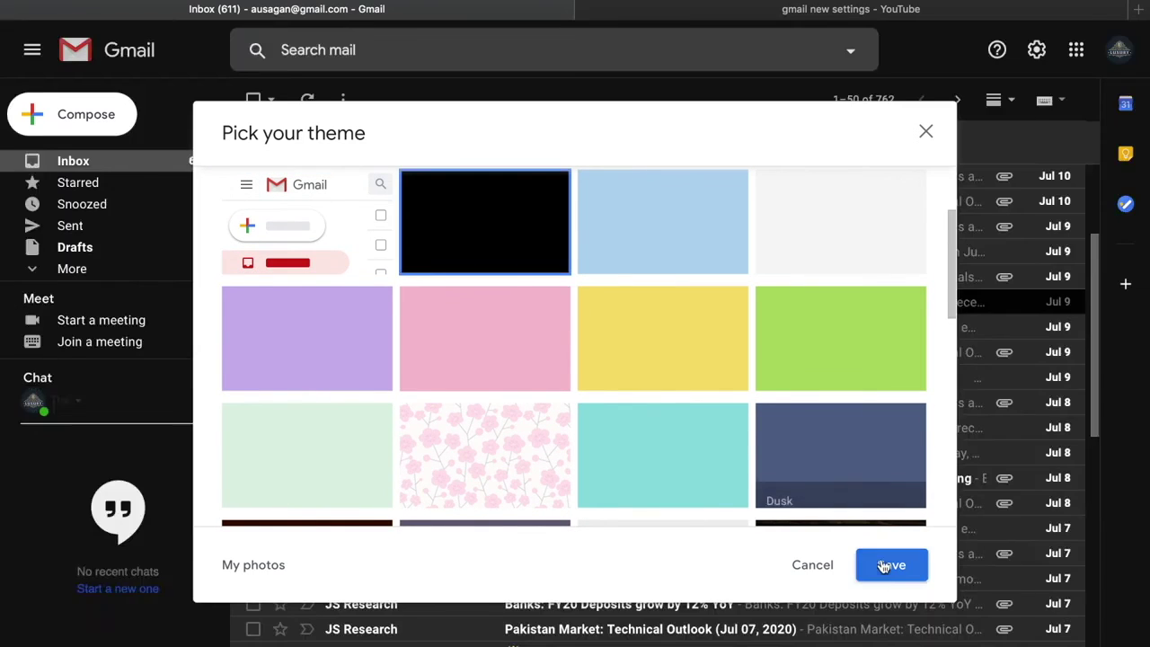
click(889, 565)
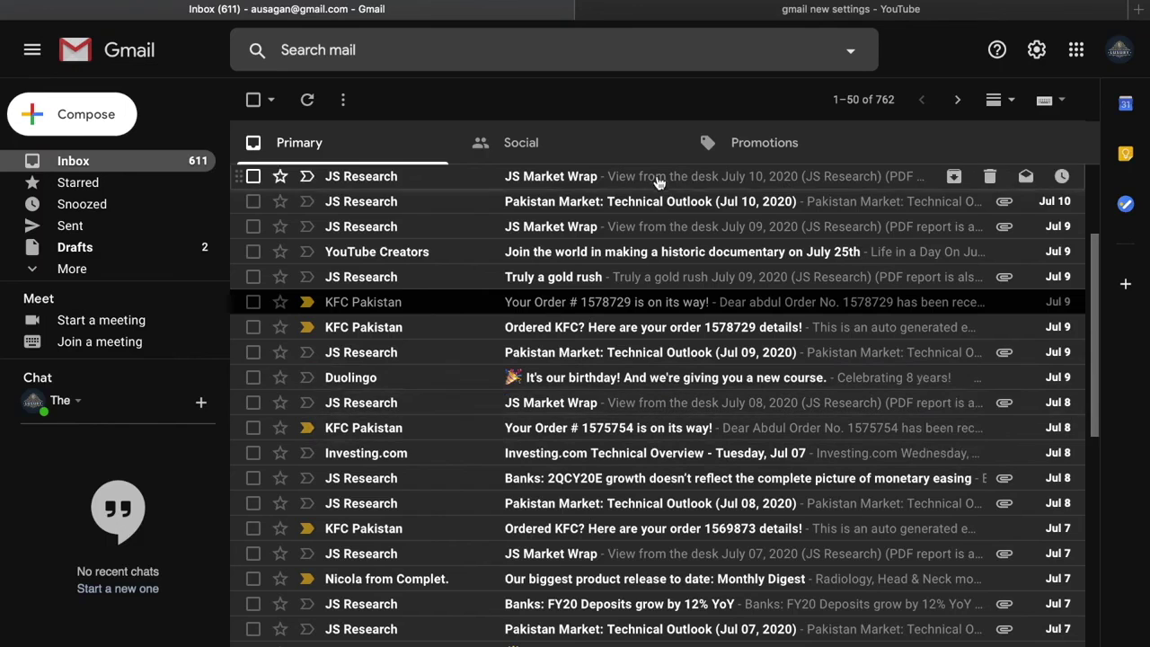
Mark the city skyline thumbnail as the theme in Quick settings
click(1037, 51)
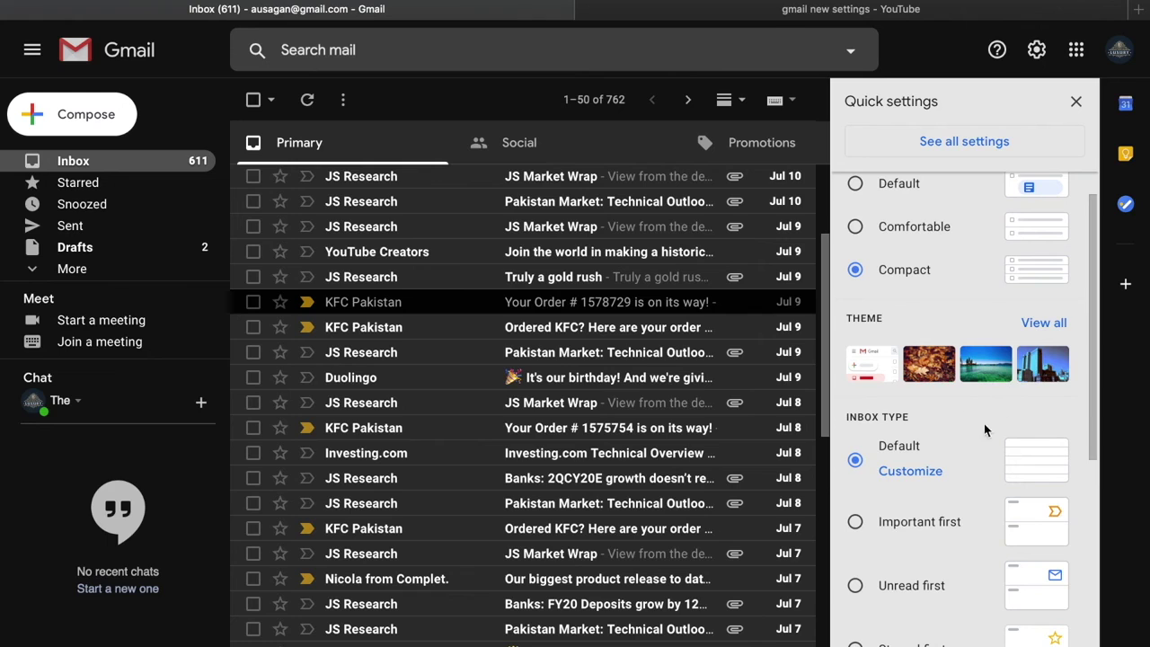
click(1034, 360)
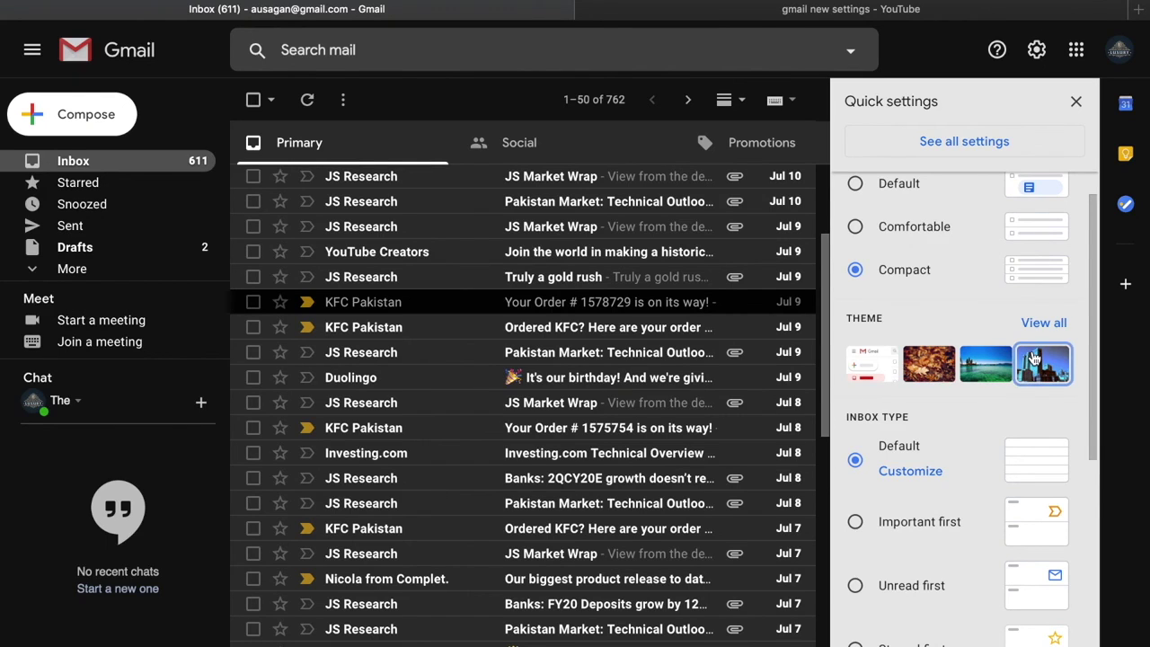
scroll(629, 377, down, 1)
scroll(629, 377, up, 1)
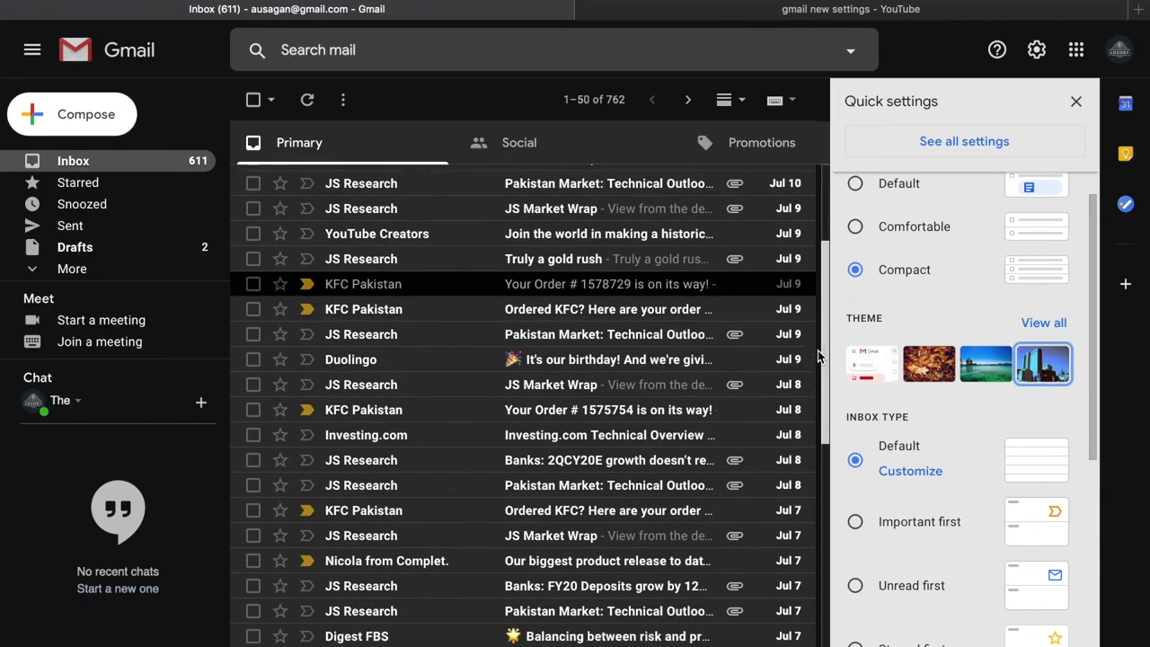
scroll(818, 357, down, 1)
scroll(997, 447, down, 3)
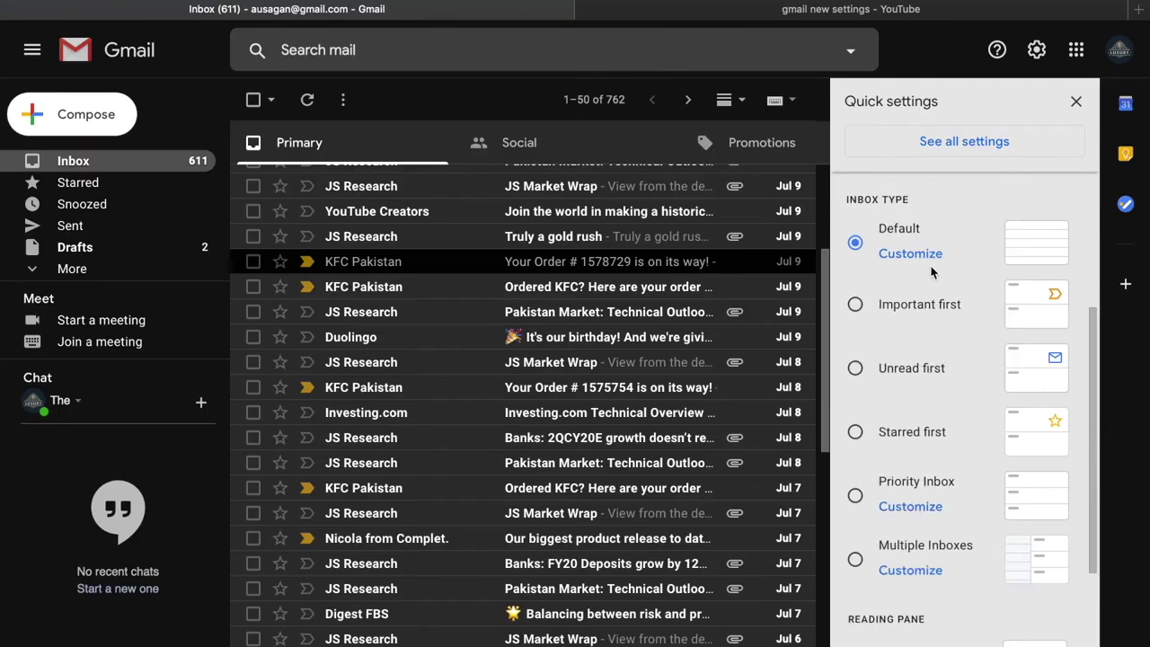
Highlight the Inbox type options and switch the inbox type to Important first
drag(915, 202, 870, 196)
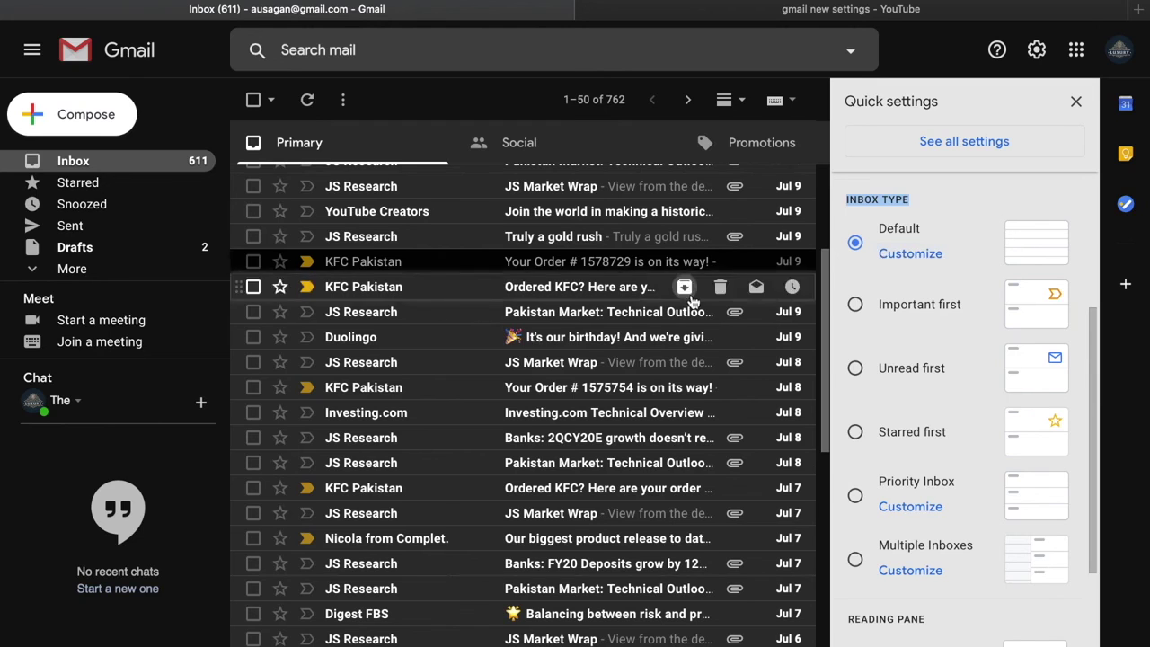
scroll(689, 289, up, 3)
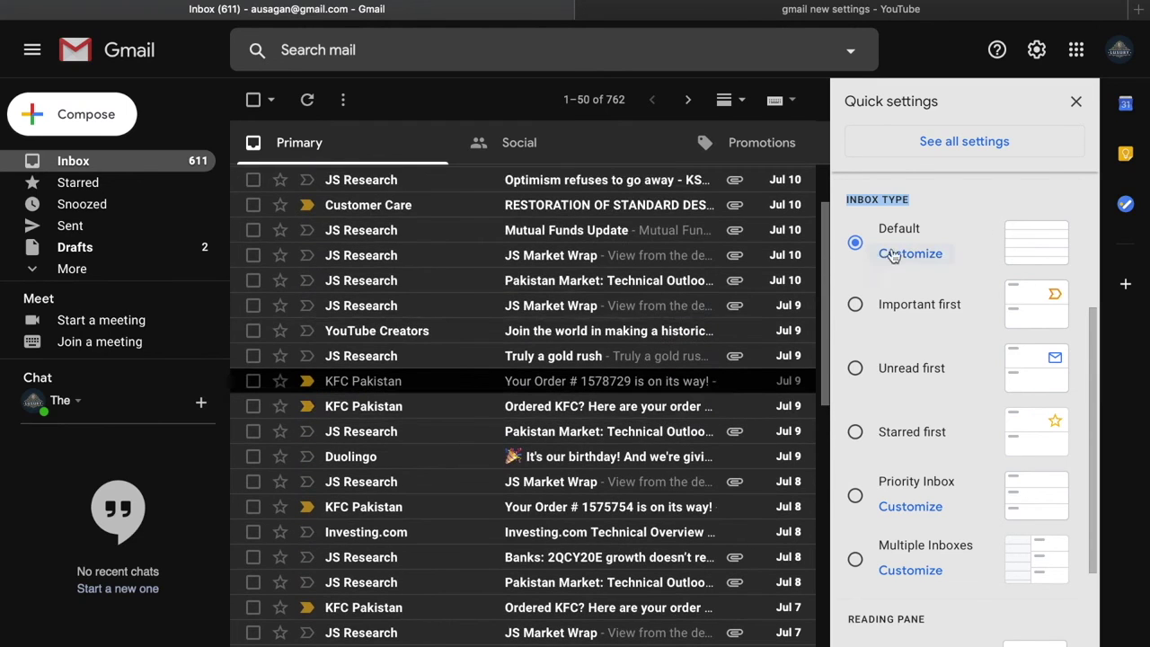
scroll(894, 335, down, 1)
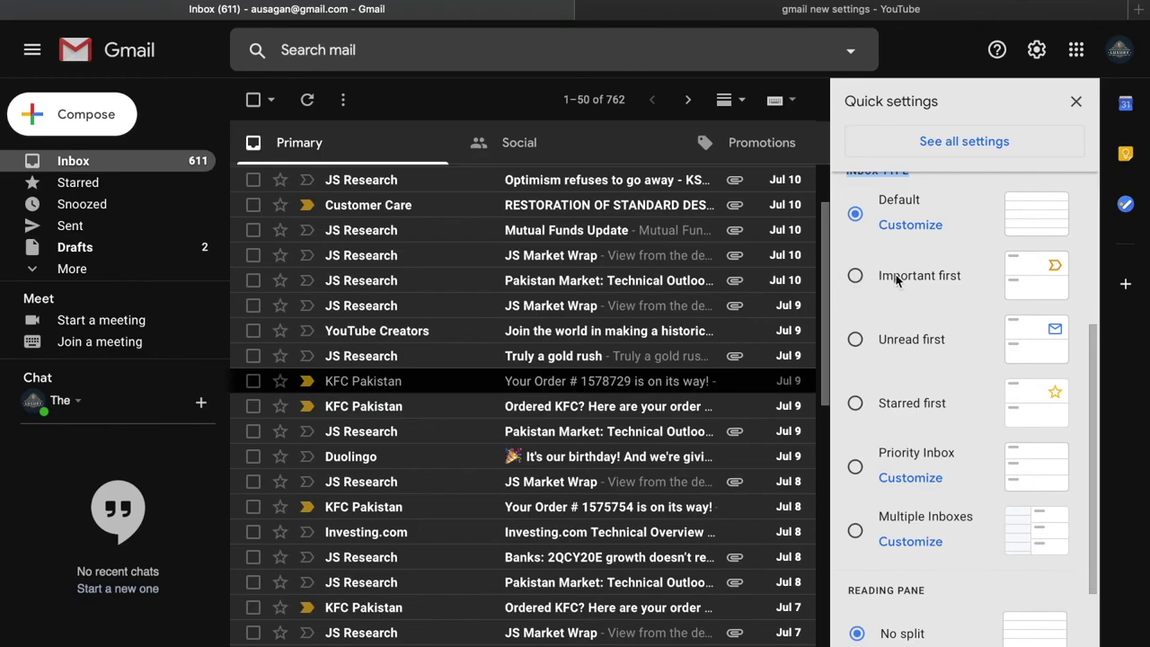
drag(969, 281, 884, 276)
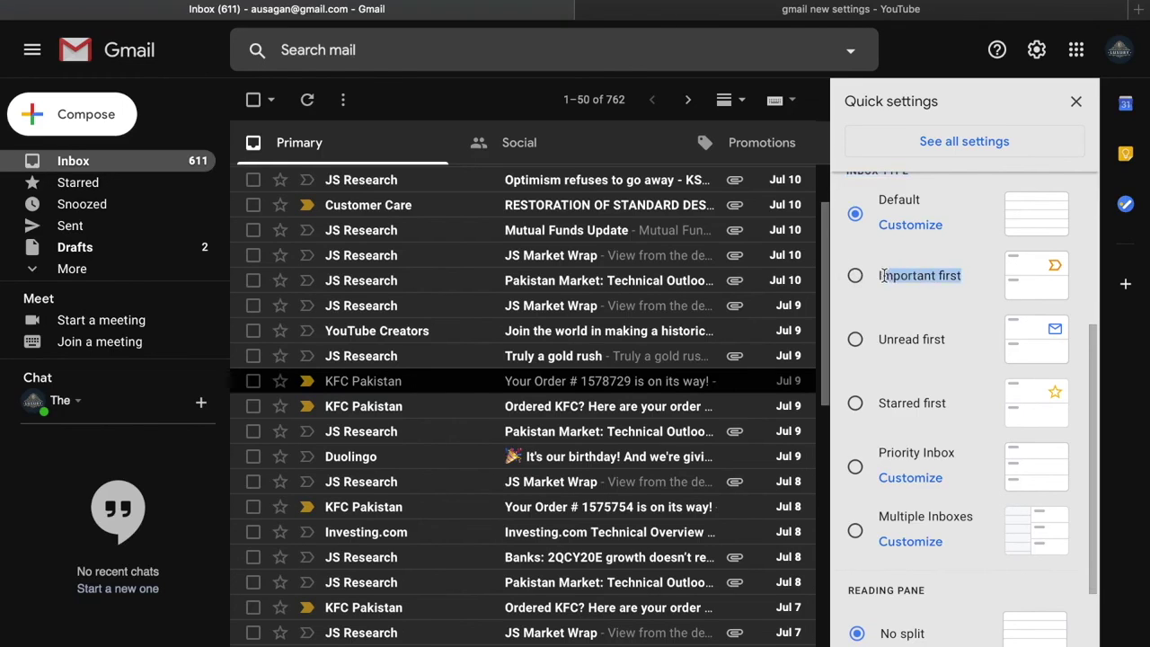
click(879, 275)
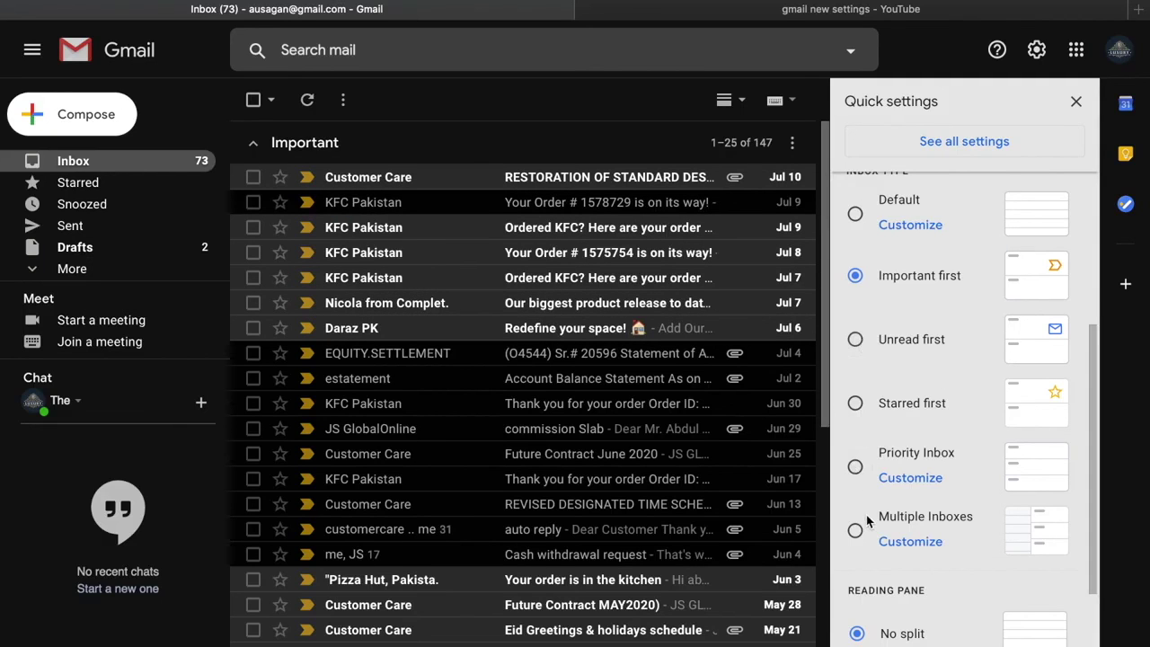
Switch the inbox type to Multiple Inboxes
scroll(867, 522, down, 1)
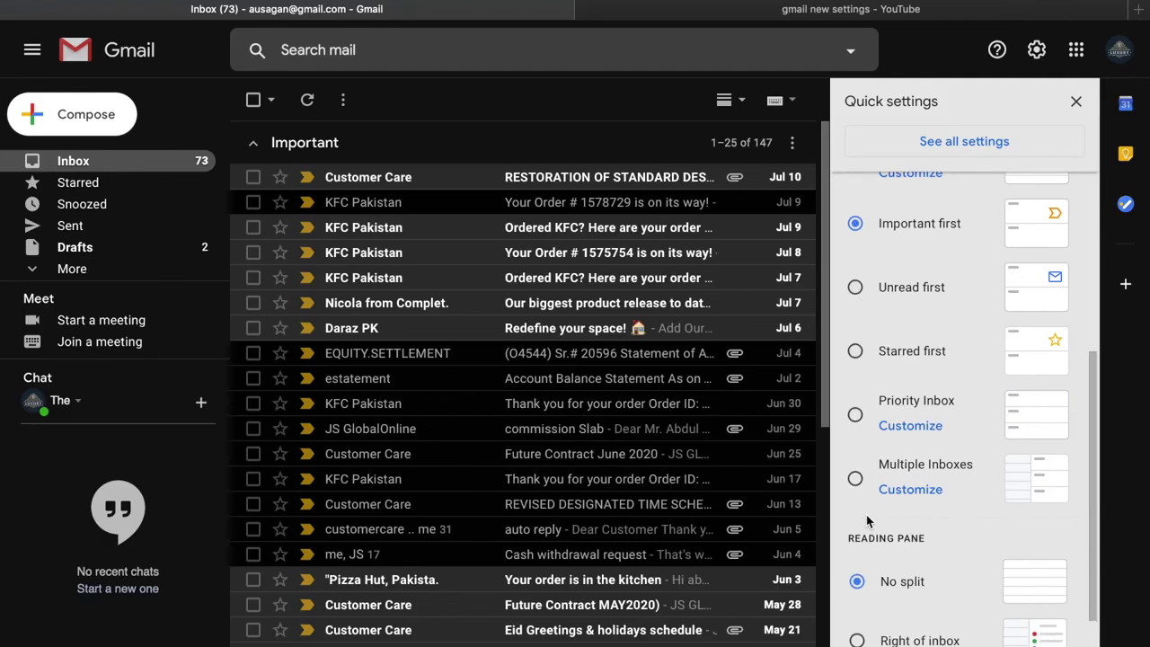
scroll(897, 464, down, 1)
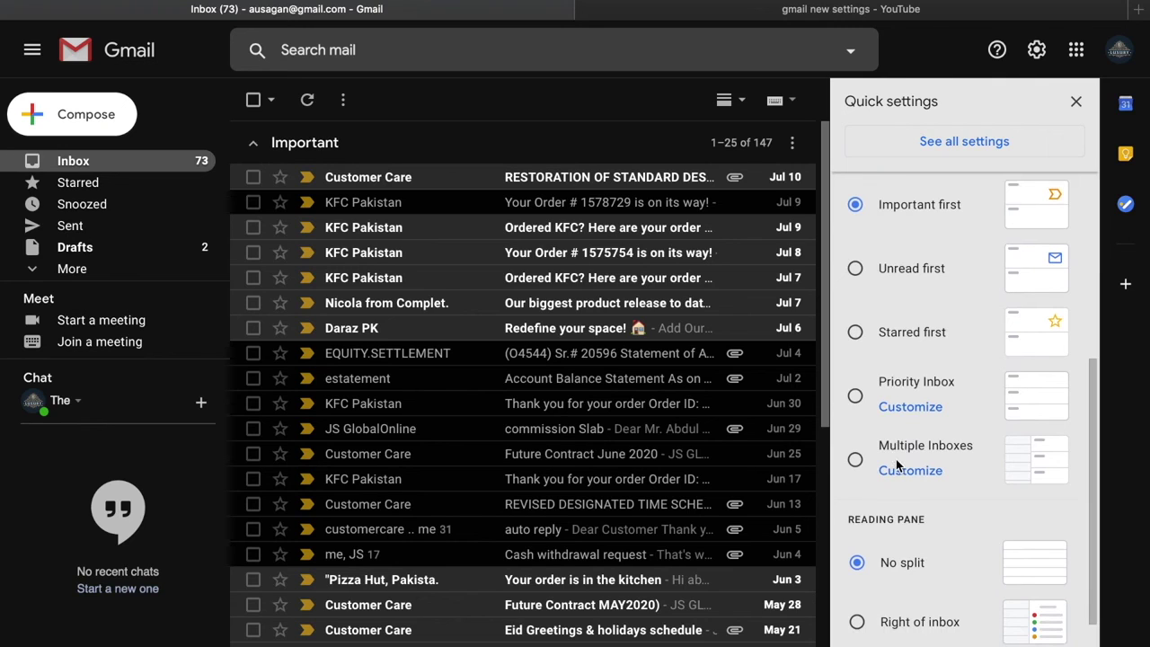
scroll(897, 464, down, 1)
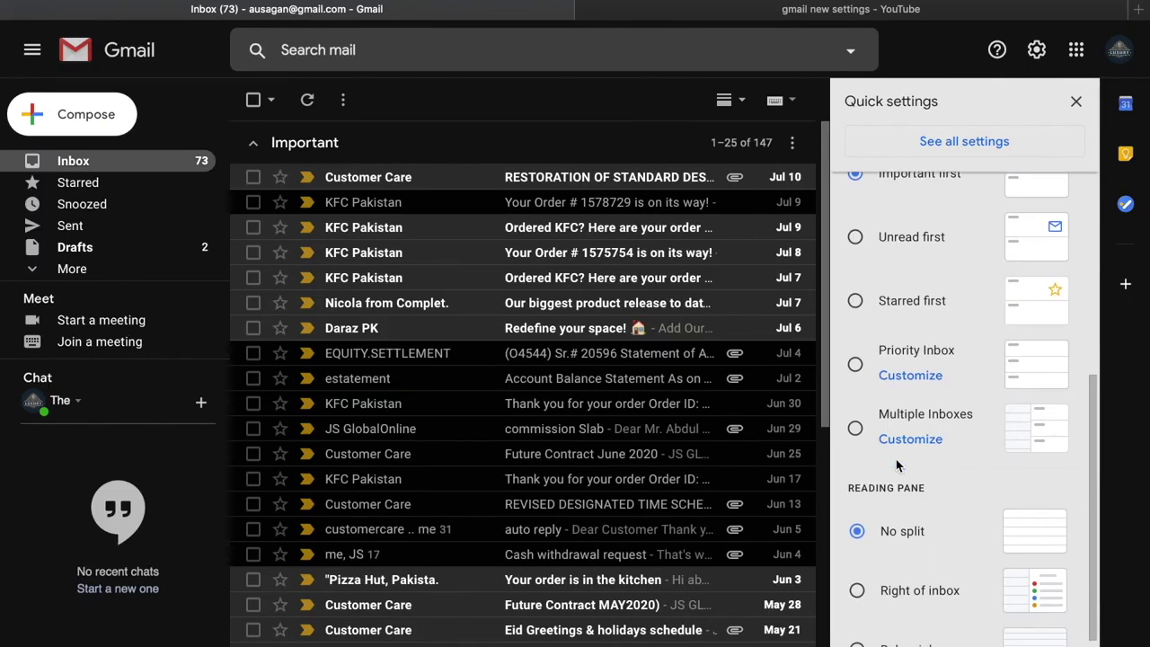
click(854, 429)
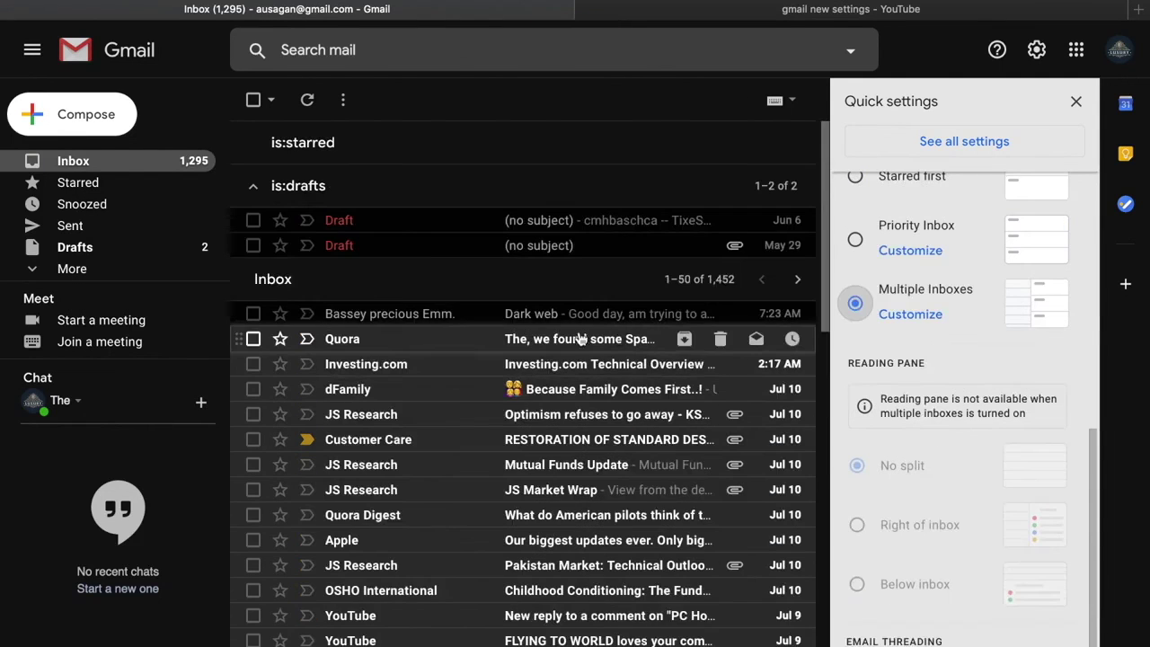
Return the inbox type to Default and highlight the Reading pane heading
scroll(409, 349, down, 10)
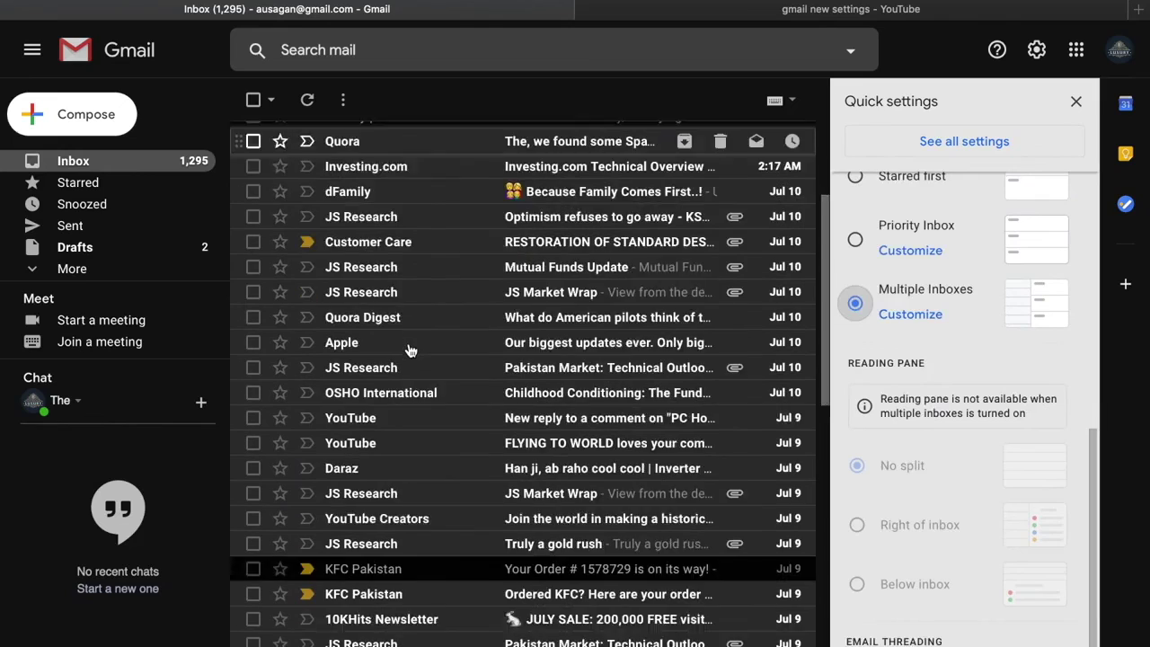
scroll(409, 349, up, 10)
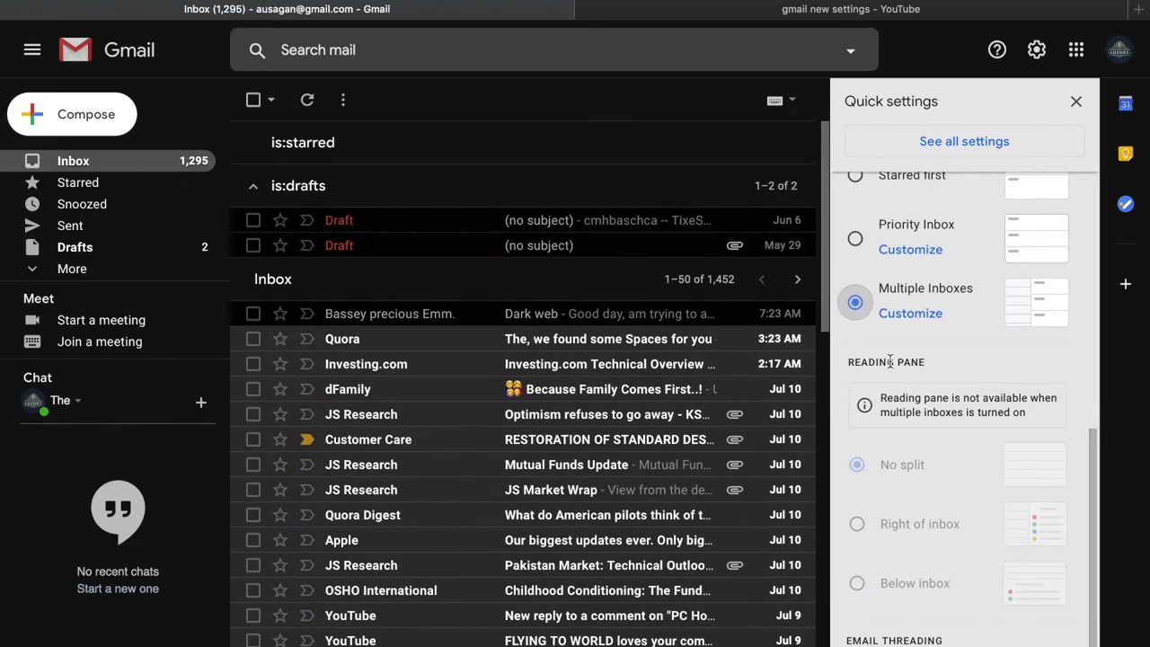
scroll(872, 448, up, 5)
click(854, 431)
scroll(858, 439, down, 5)
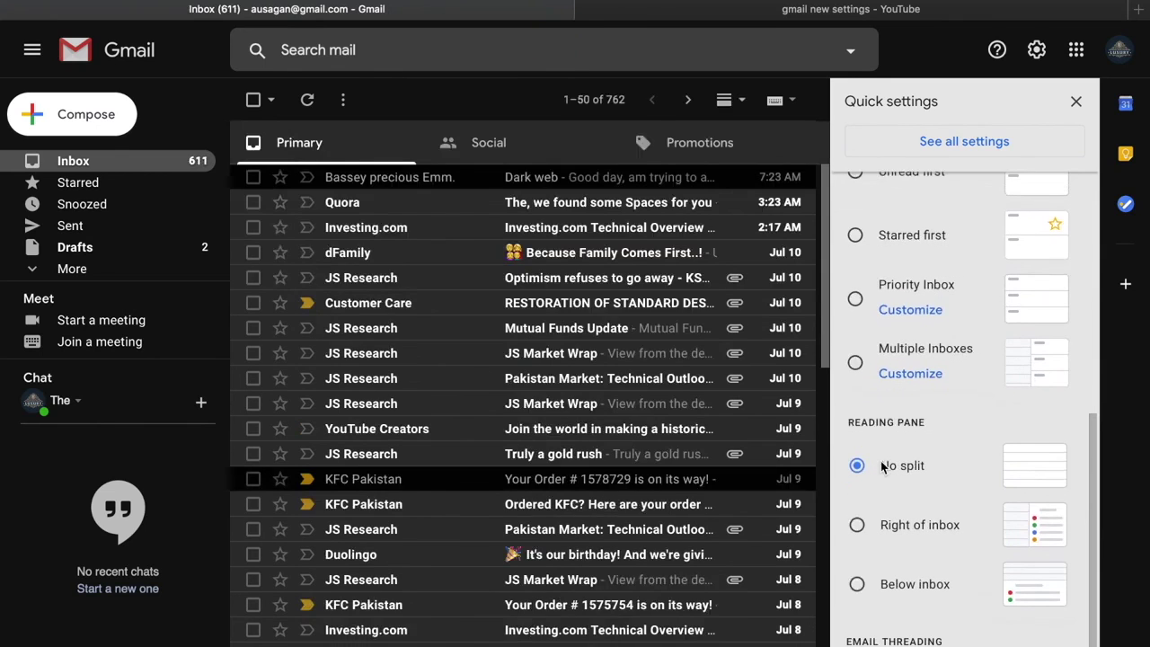
drag(934, 435, 853, 423)
Show the reading pane right of the inbox, then move it below the inbox
click(927, 438)
click(859, 530)
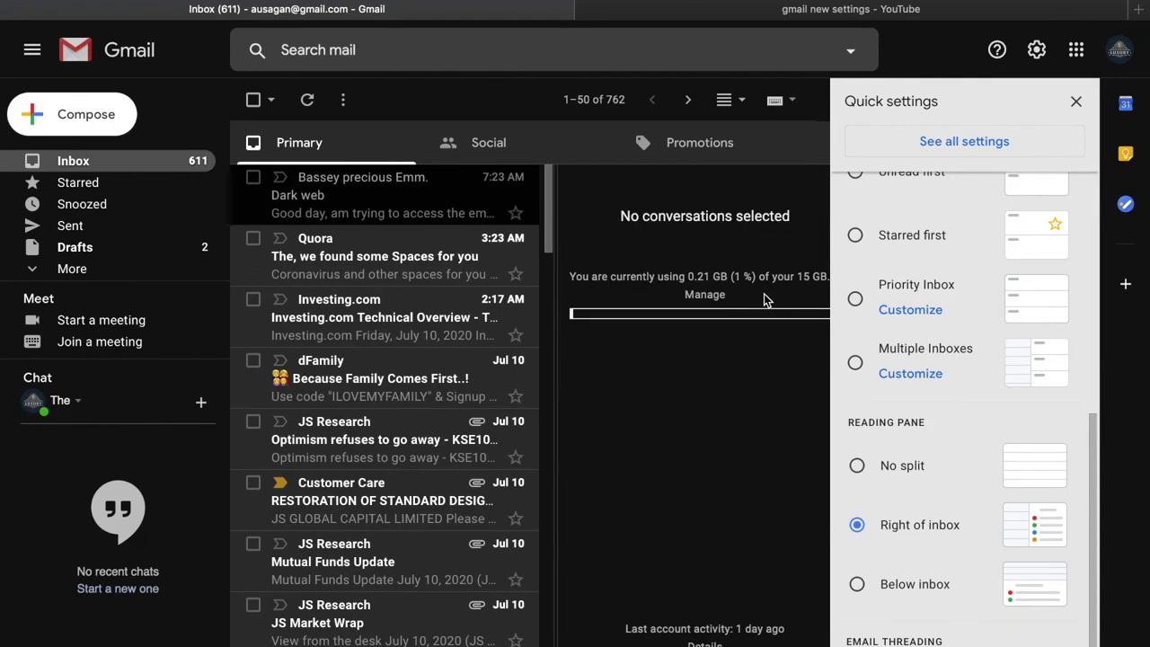
drag(575, 277, 742, 280)
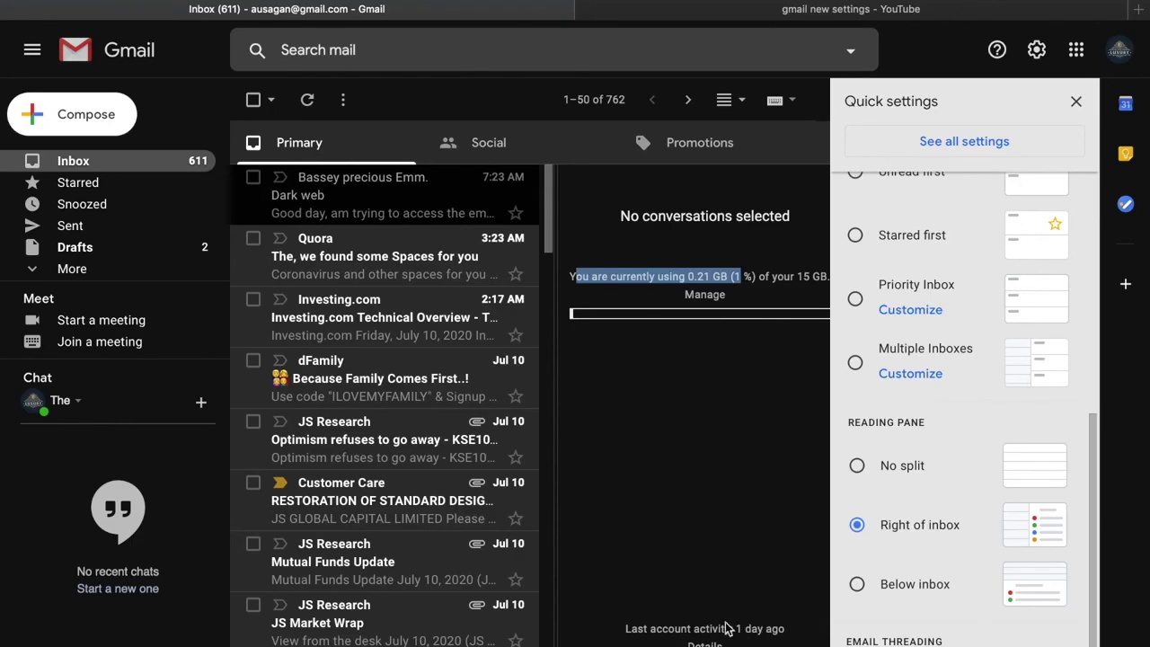
click(894, 588)
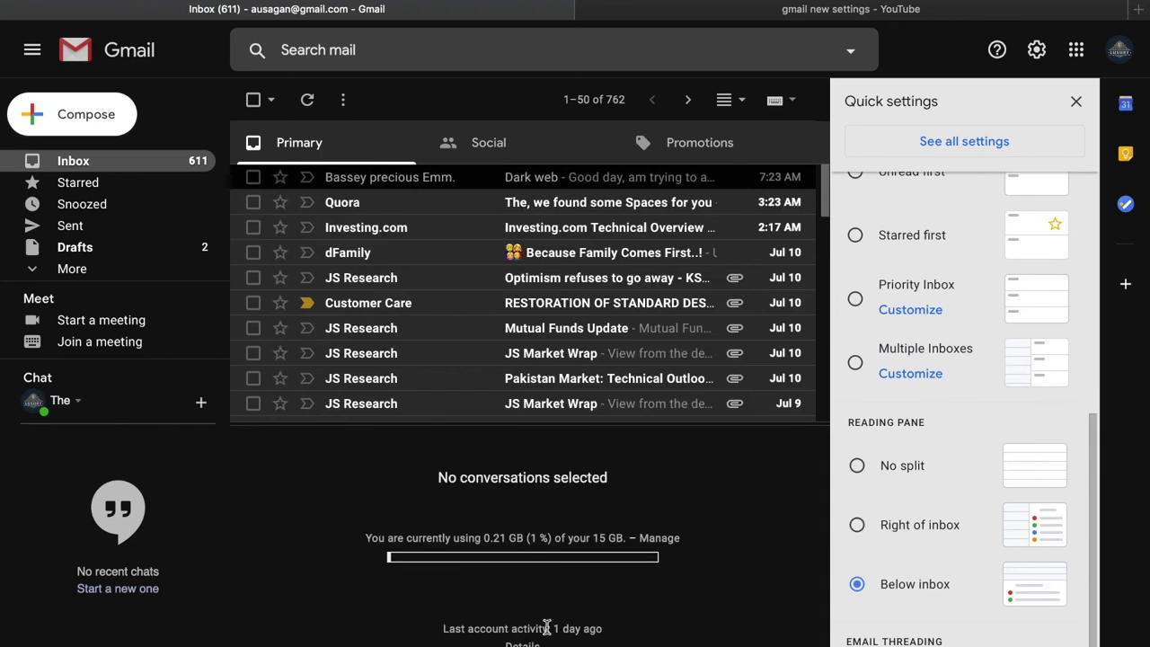